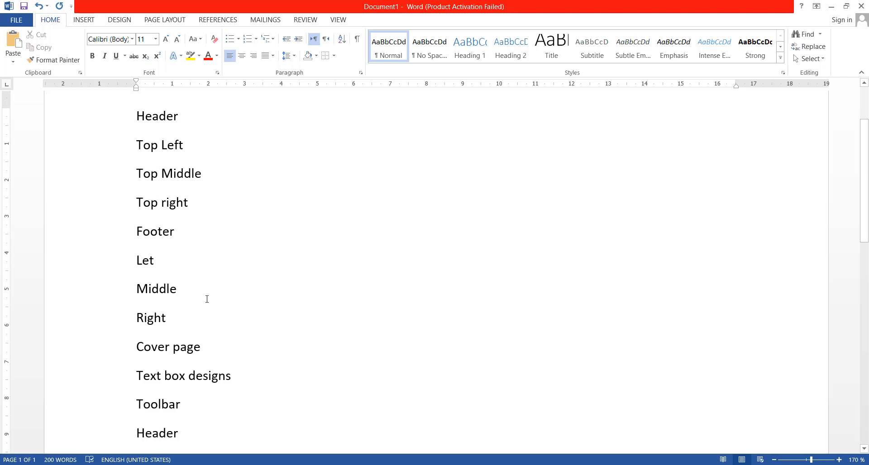
Step: Apply diamond-style bullets to all the list lines from the first Header down to the last Toolbar
scroll(207, 299, down, 2)
scroll(206, 299, down, 1)
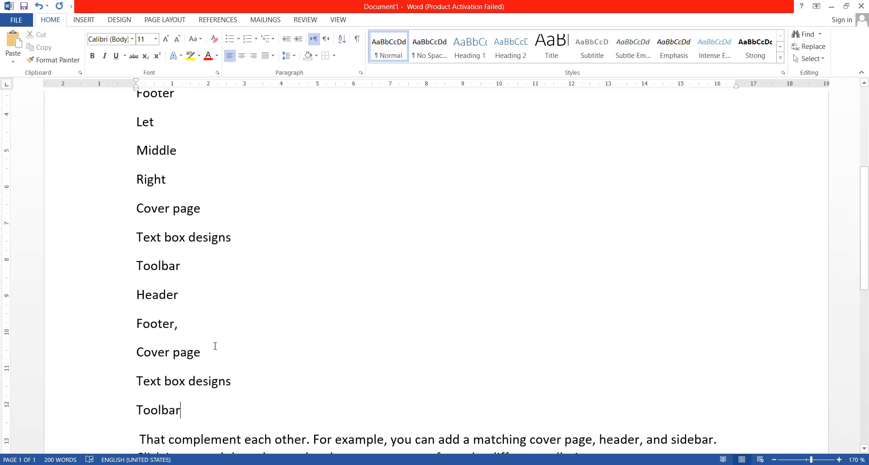
scroll(215, 346, up, 5)
scroll(218, 360, down, 2)
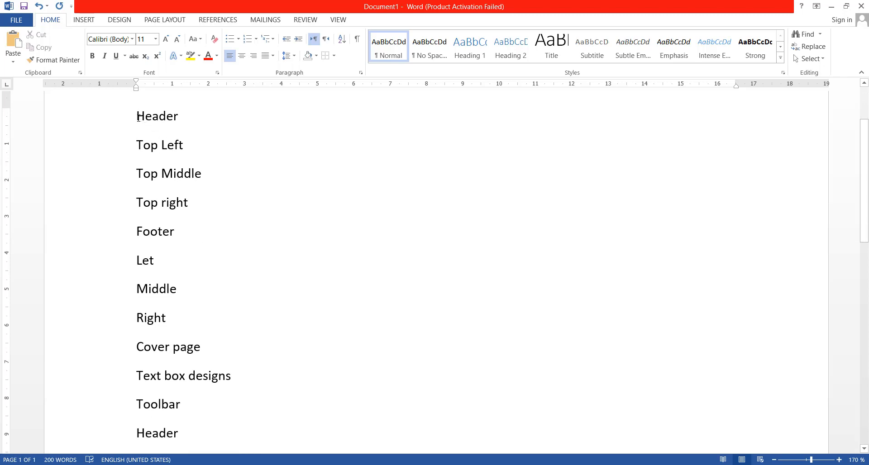
drag(142, 147, 198, 389)
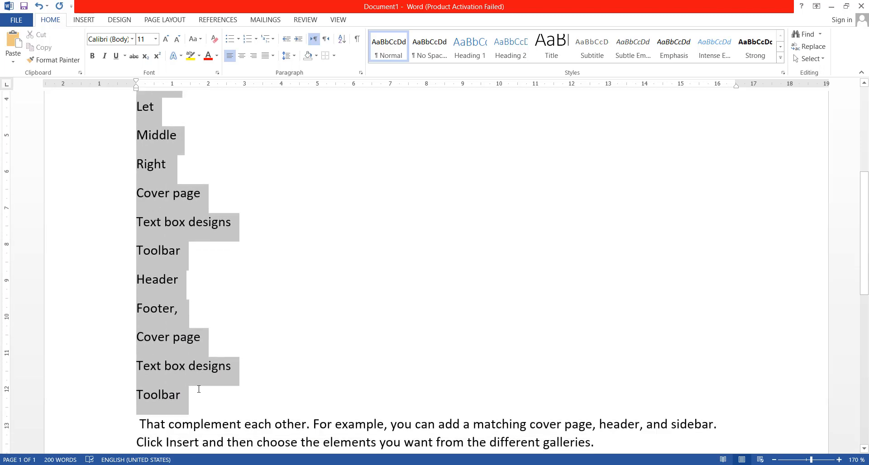
click(230, 40)
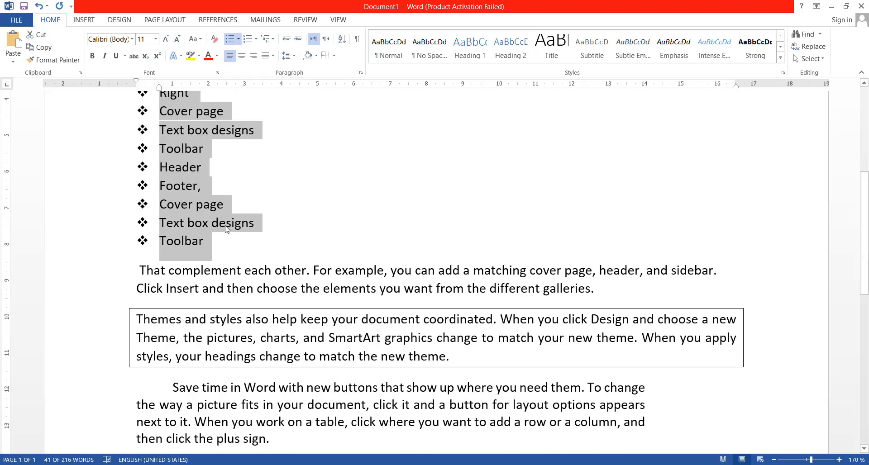
scroll(226, 229, up, 3)
scroll(225, 225, up, 1)
scroll(225, 226, down, 1)
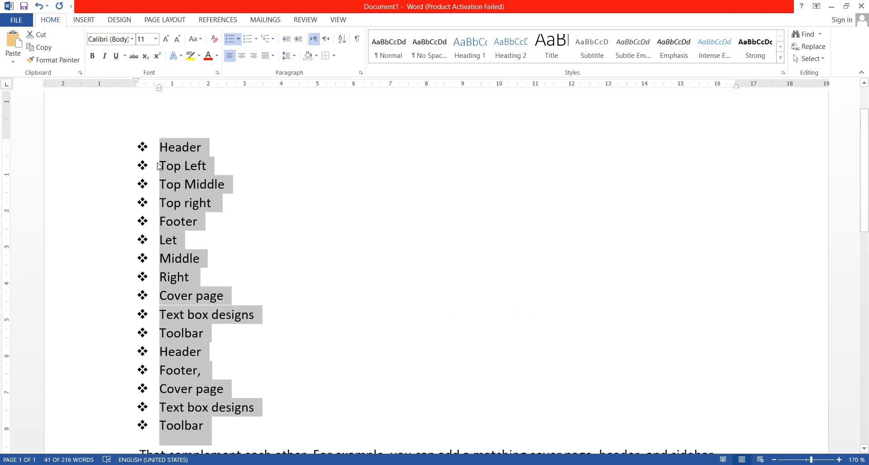
Step: Change the list's bullets to arrowheads, and replace them with 1., 2., 3. numbering
click(240, 40)
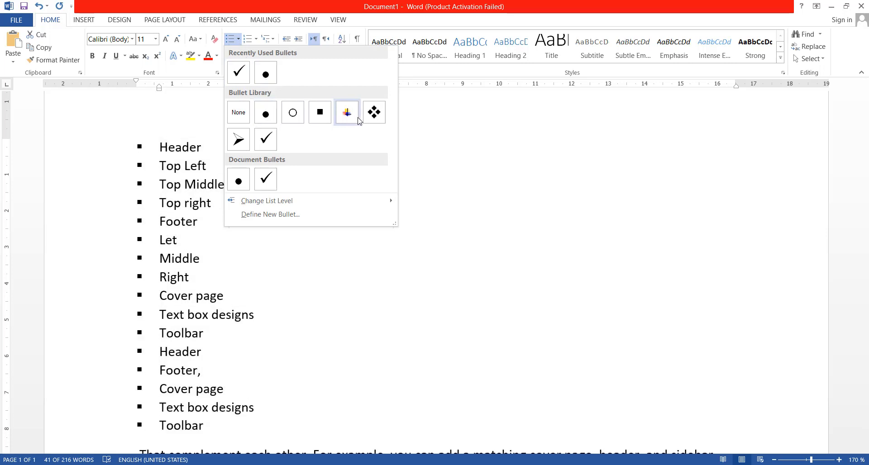
click(238, 139)
scroll(244, 144, down, 1)
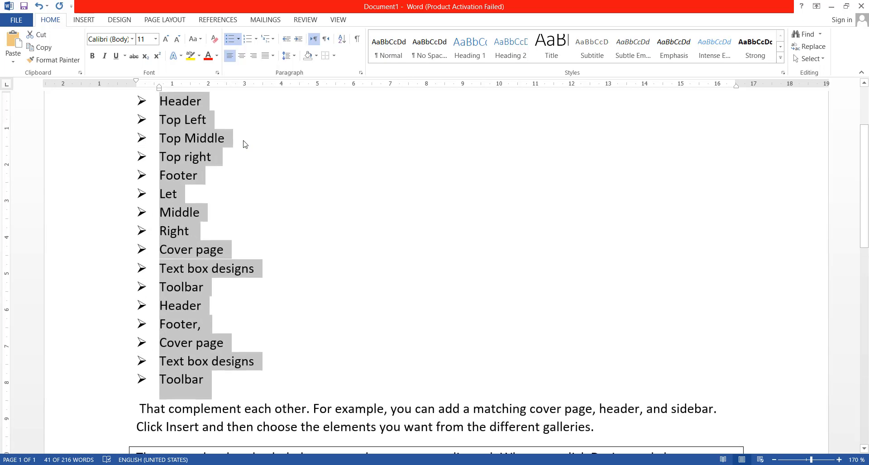
scroll(244, 144, up, 1)
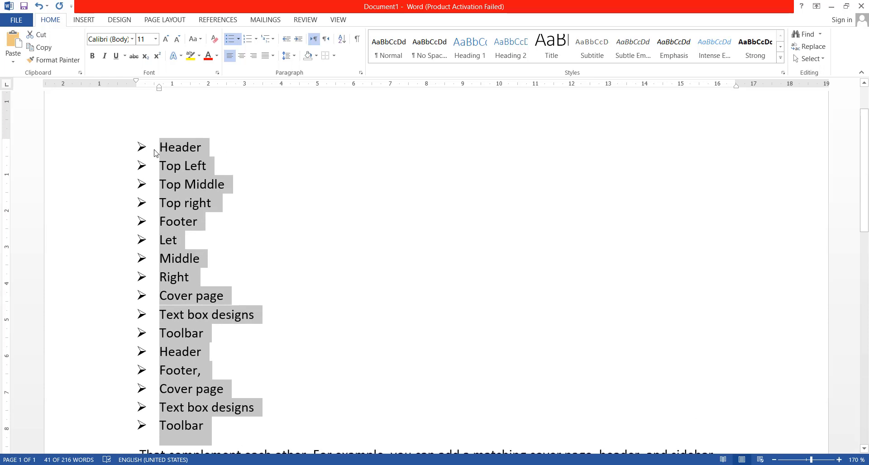
click(256, 39)
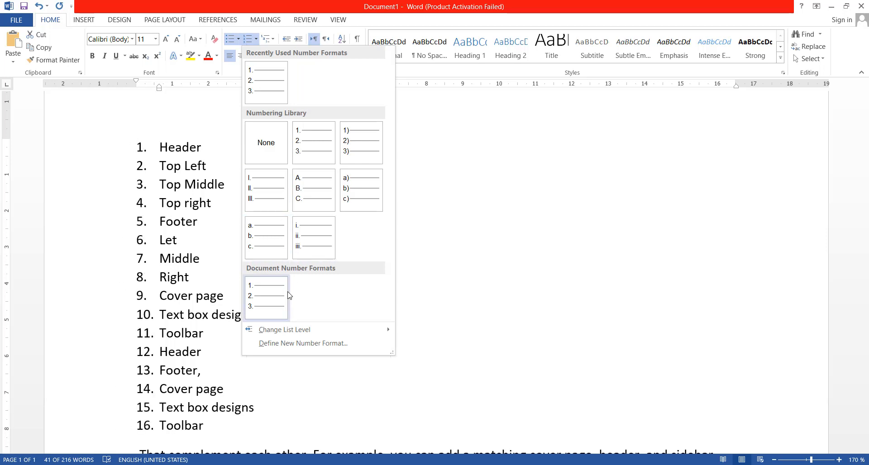
click(303, 161)
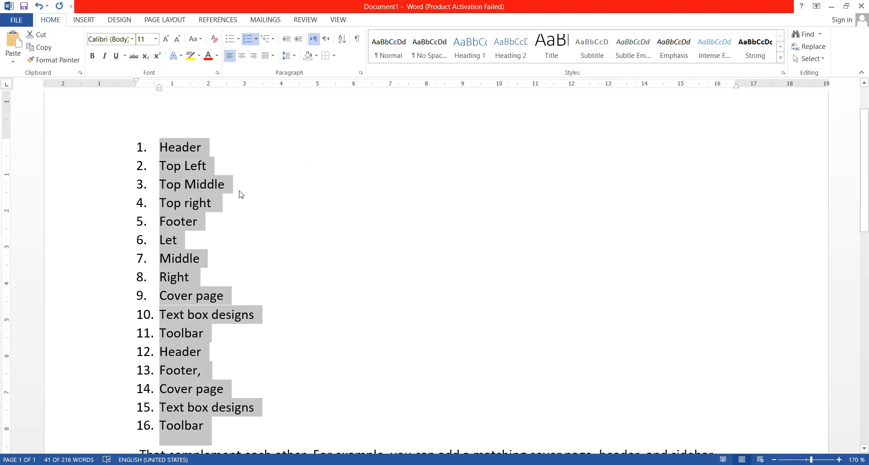
Step: Apply the 1), a), i) multilevel list format to the selected list and clear the selection
click(273, 40)
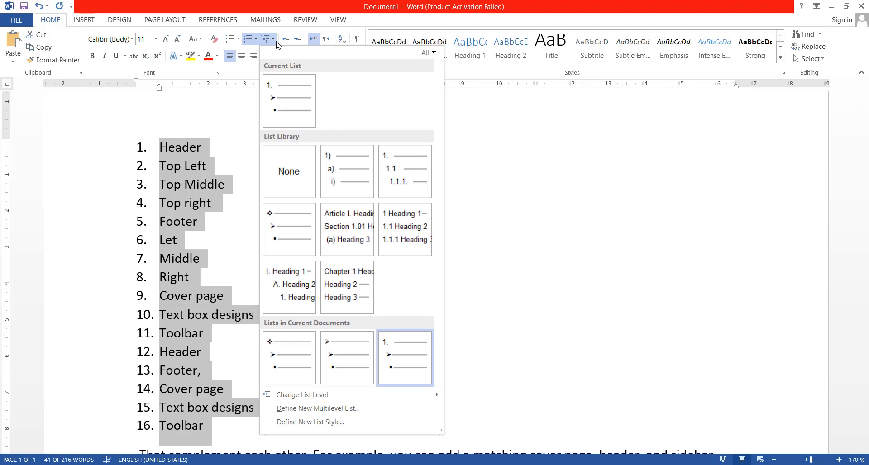
mouse_move(331, 157)
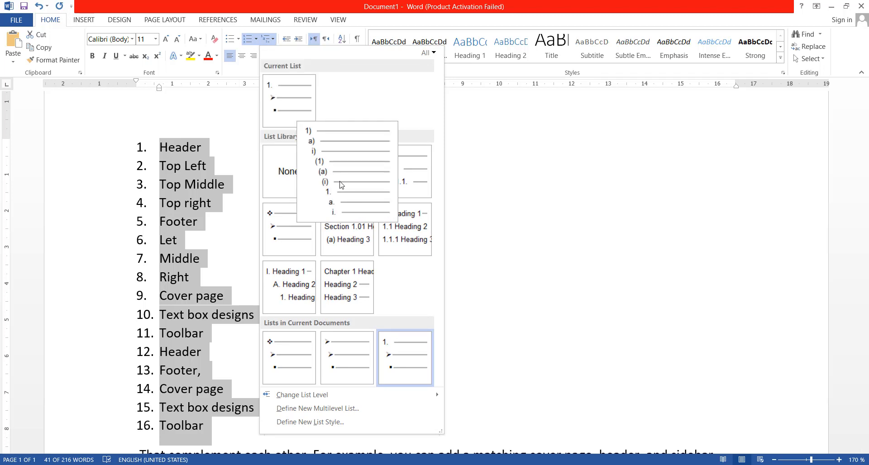
click(330, 157)
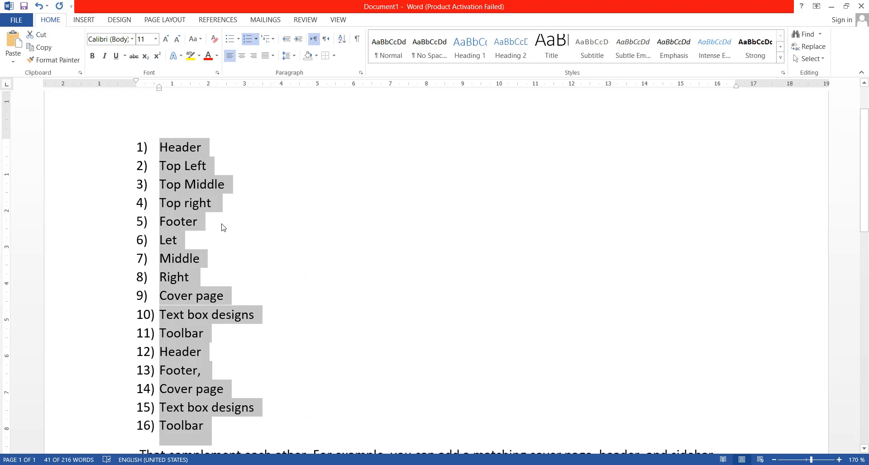
click(234, 212)
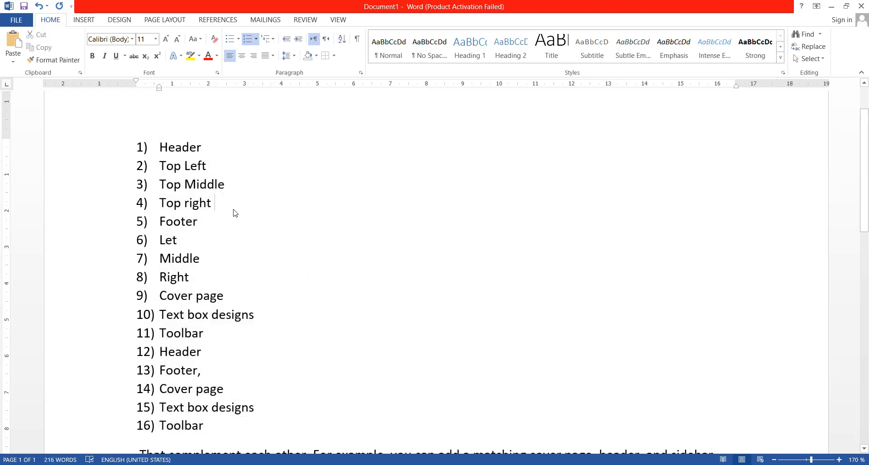
click(176, 149)
drag(161, 165, 210, 188)
drag(161, 203, 206, 206)
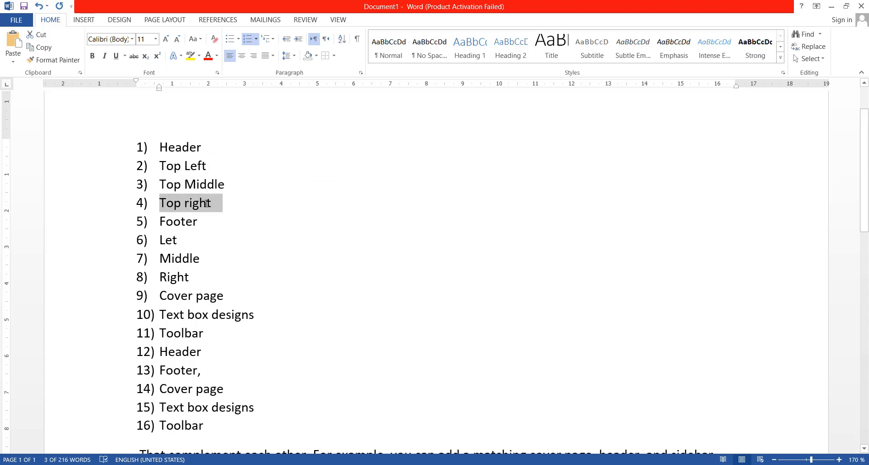
click(181, 184)
drag(166, 150, 186, 148)
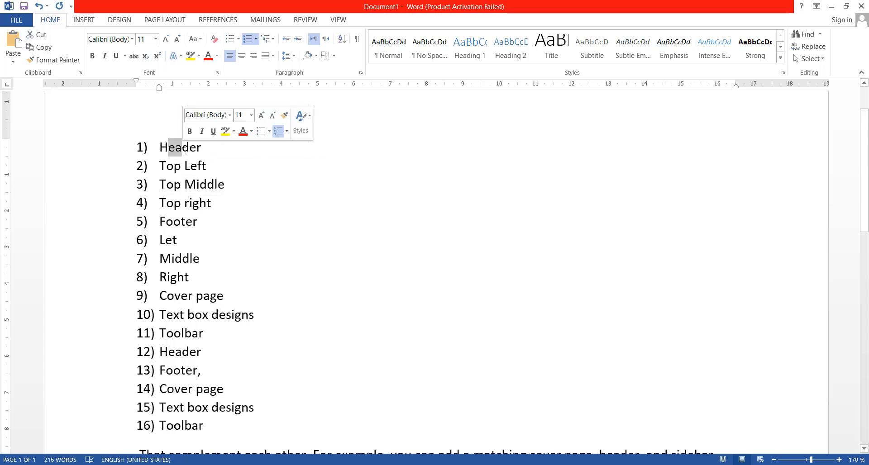
Step: Demote Top Left, Top Middle and Top right to second-level items under the first Header
click(190, 165)
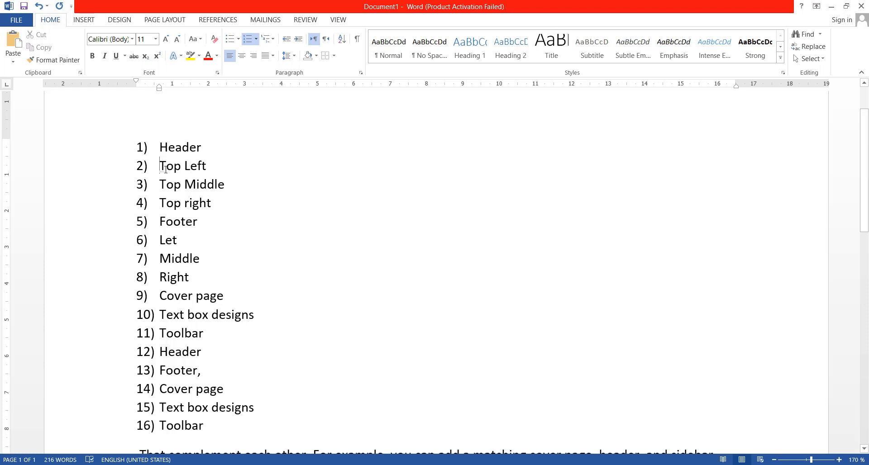
drag(162, 166, 209, 202)
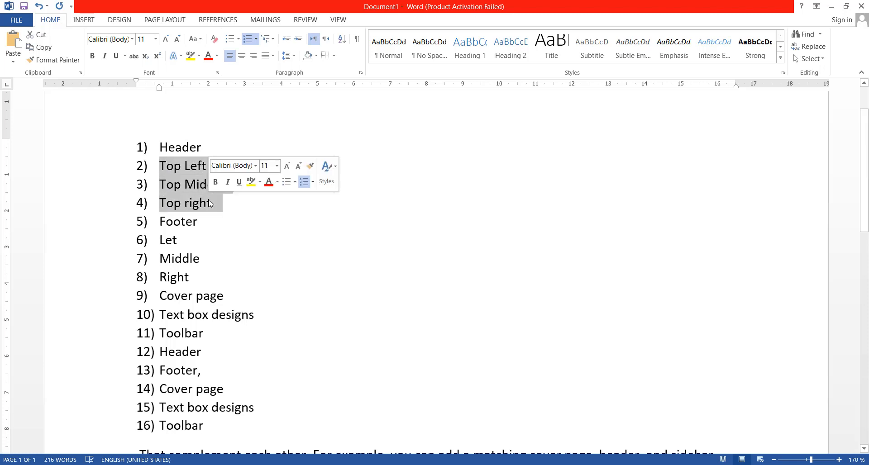
key(Tab)
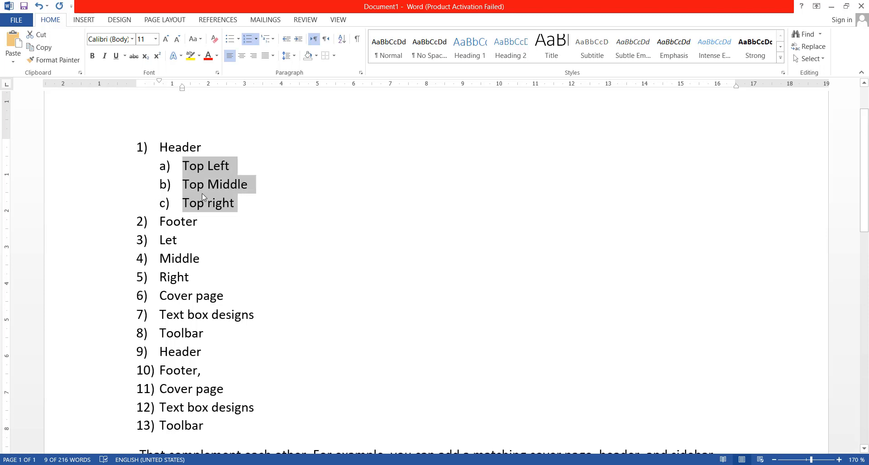
click(149, 147)
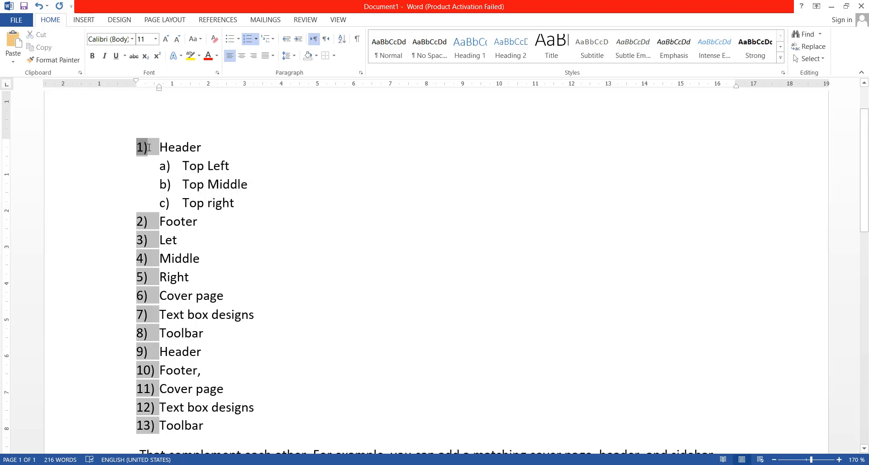
click(183, 149)
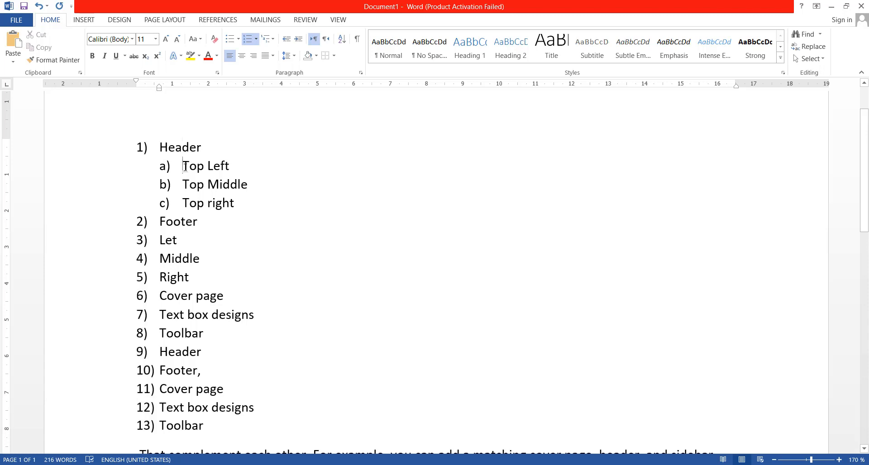
drag(182, 165, 230, 204)
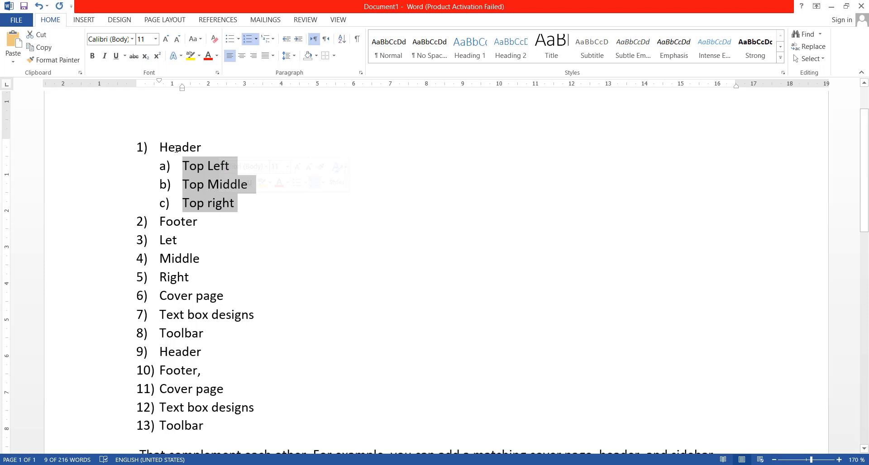
triple_click(181, 148)
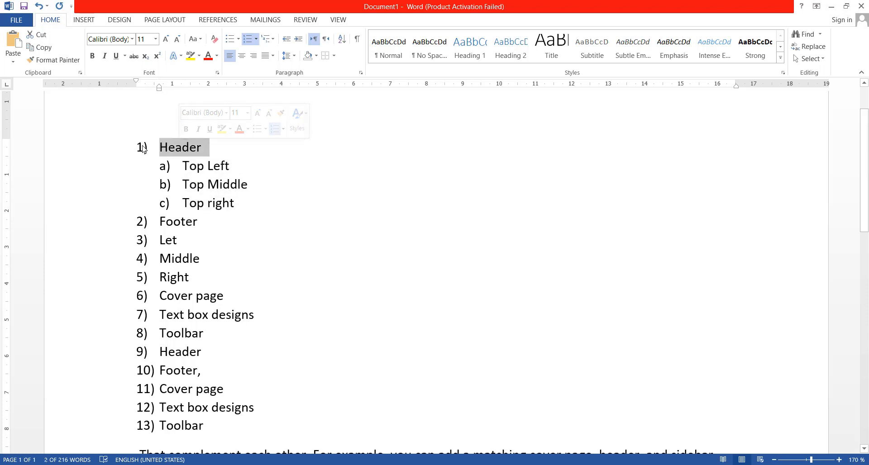
drag(182, 169, 223, 208)
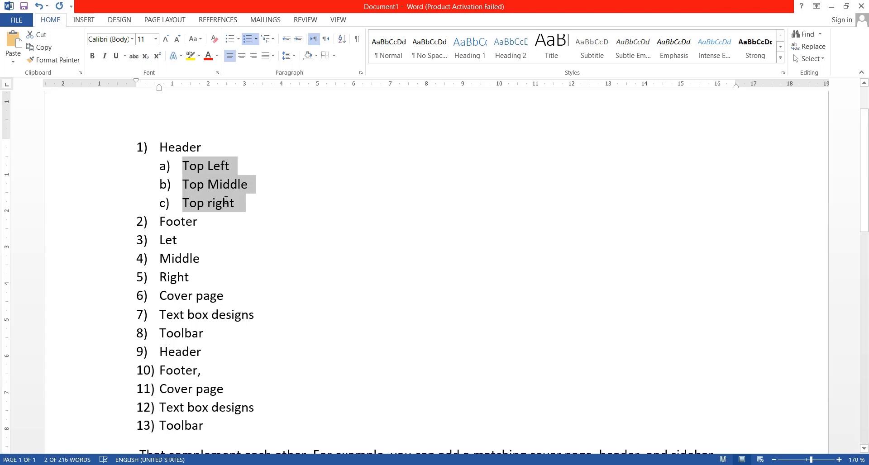
Step: Demote Let, Middle and Right to second-level items under the first Footer
click(174, 221)
scroll(182, 228, down, 1)
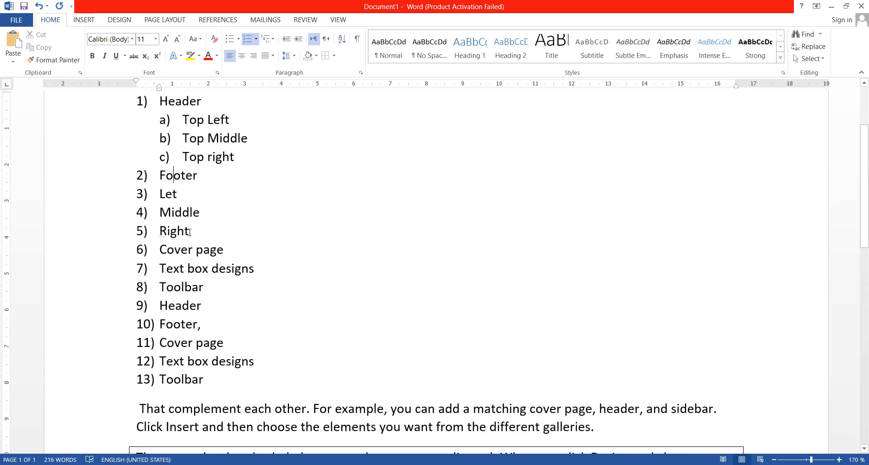
drag(190, 233, 162, 199)
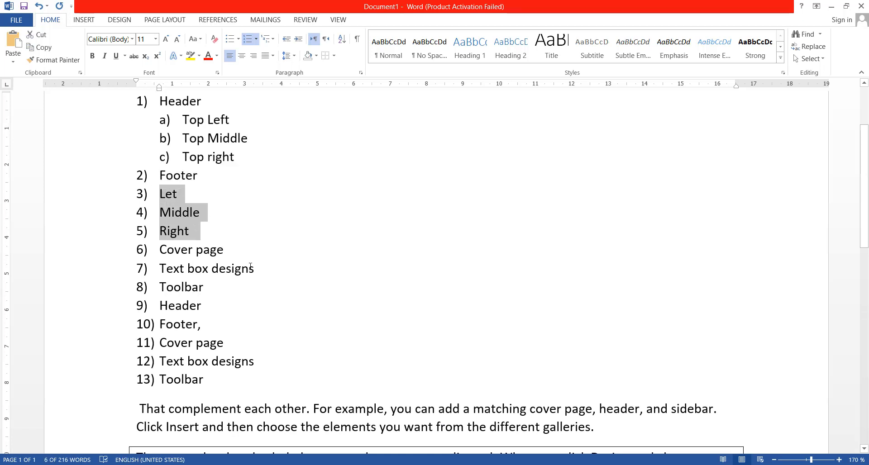
key(Tab)
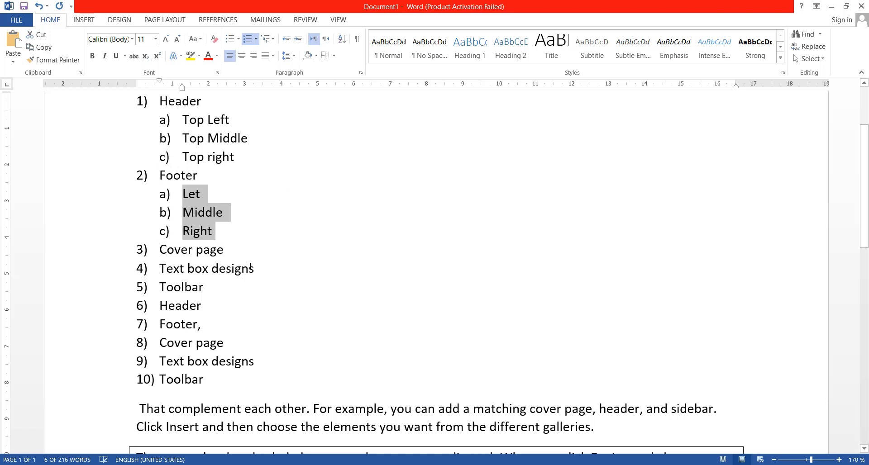
click(165, 175)
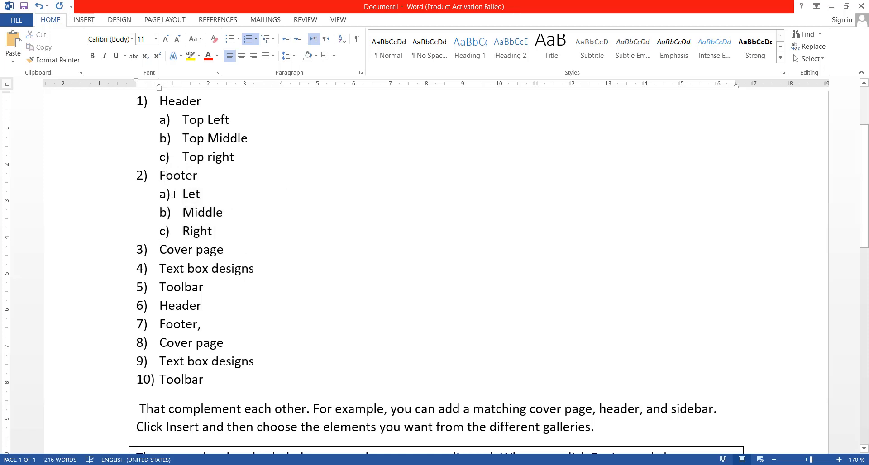
drag(174, 194, 200, 225)
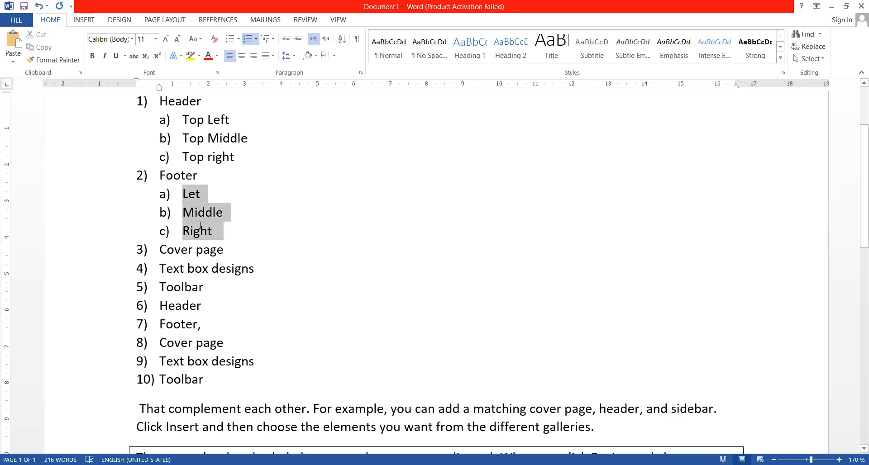
click(228, 248)
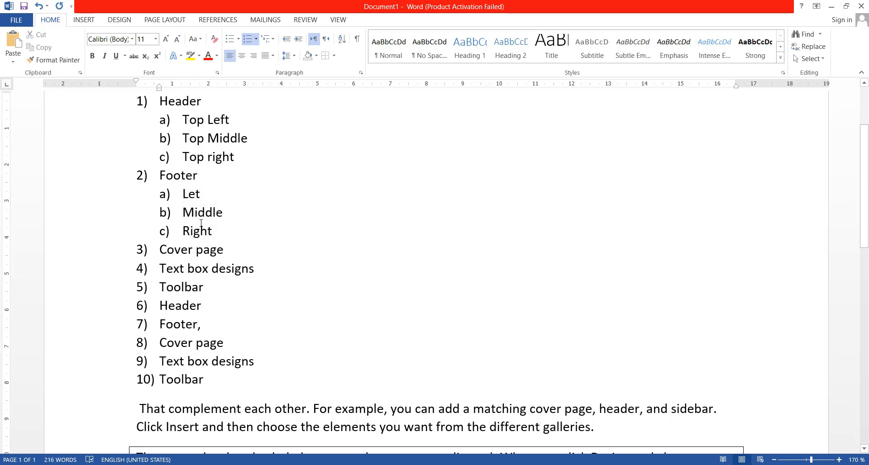
scroll(200, 235, down, 1)
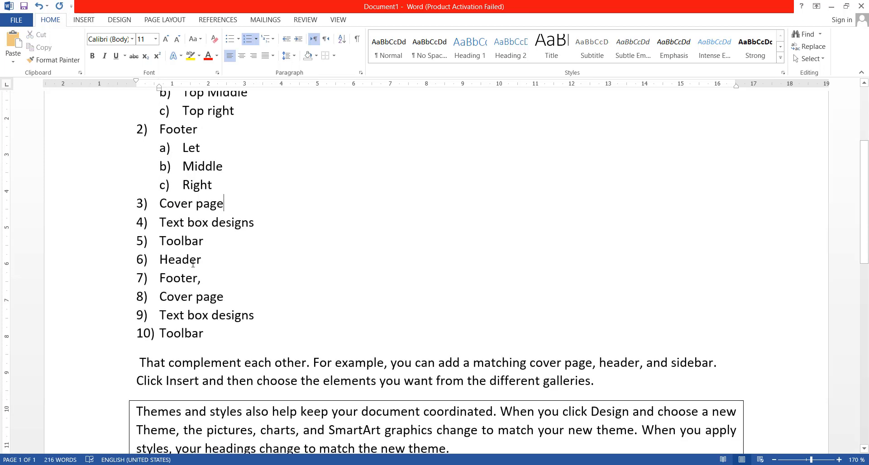
Step: Promote Top Left, Top Middle and Top right back to first-level list items
scroll(196, 260, up, 3)
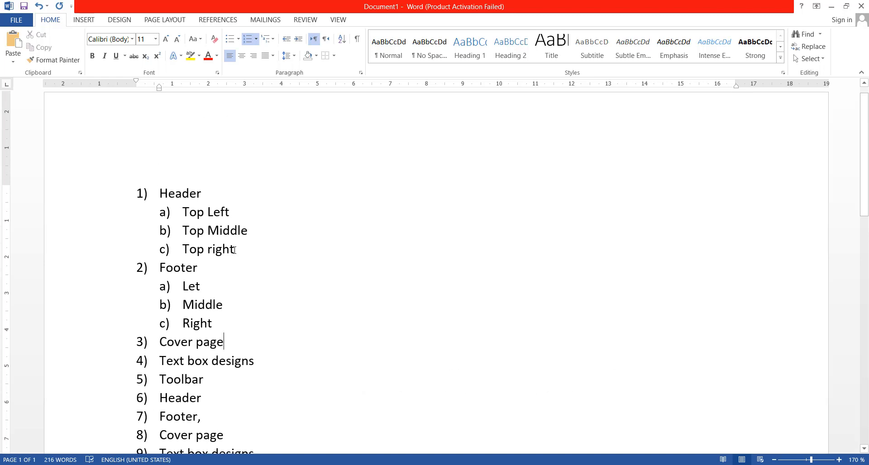
drag(226, 249, 193, 217)
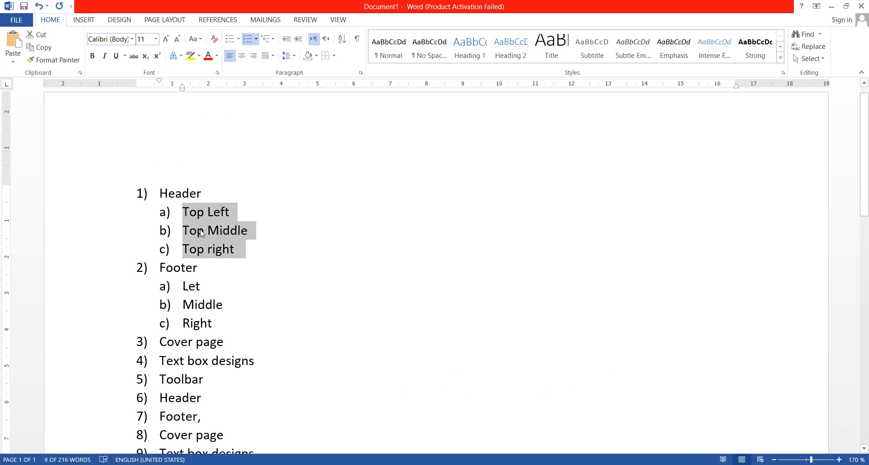
key(shift+Tab)
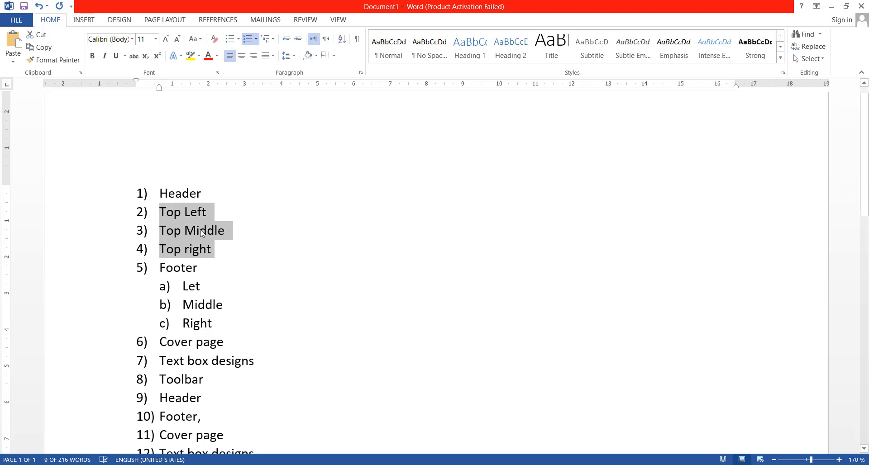
Step: Promote Let, Middle and Right under Footer back to first-level list items
drag(220, 326, 179, 291)
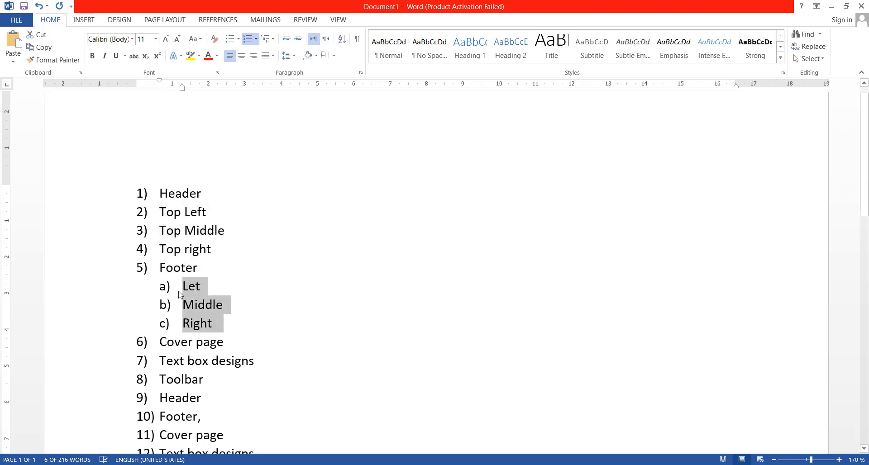
key(shift+Tab)
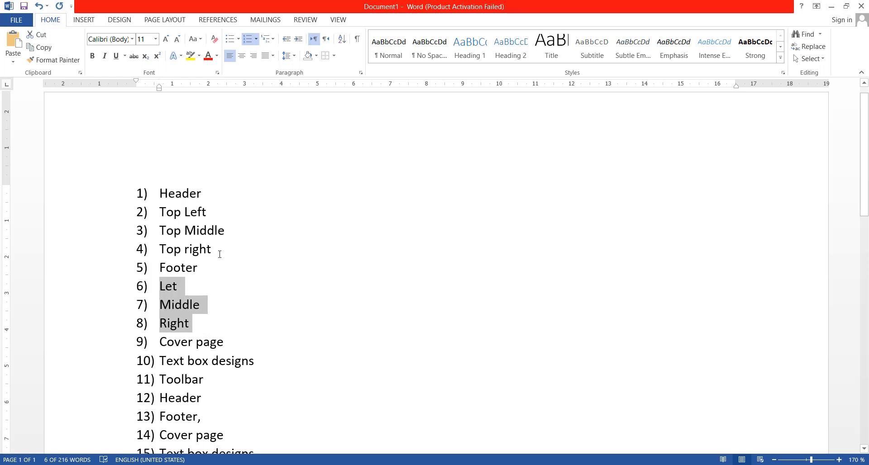
Step: Demote Top Left, Top Middle and Top right to second level under Header, and Let, Middle and Right under Footer
drag(220, 251, 166, 219)
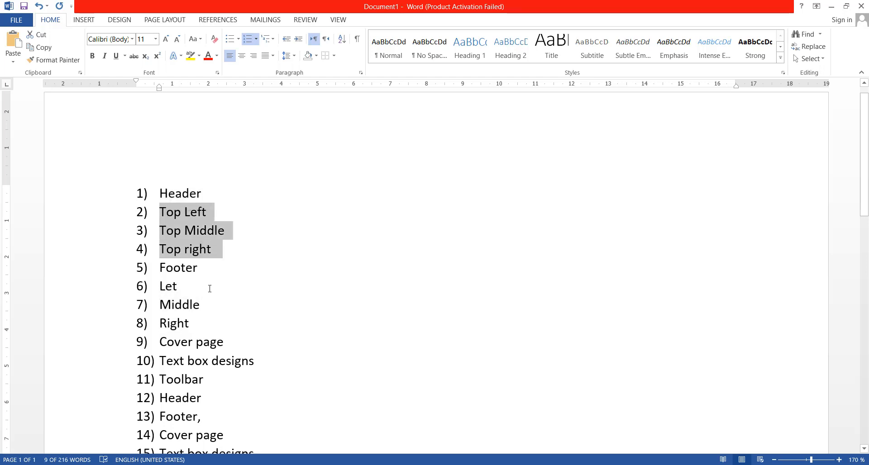
key(Tab)
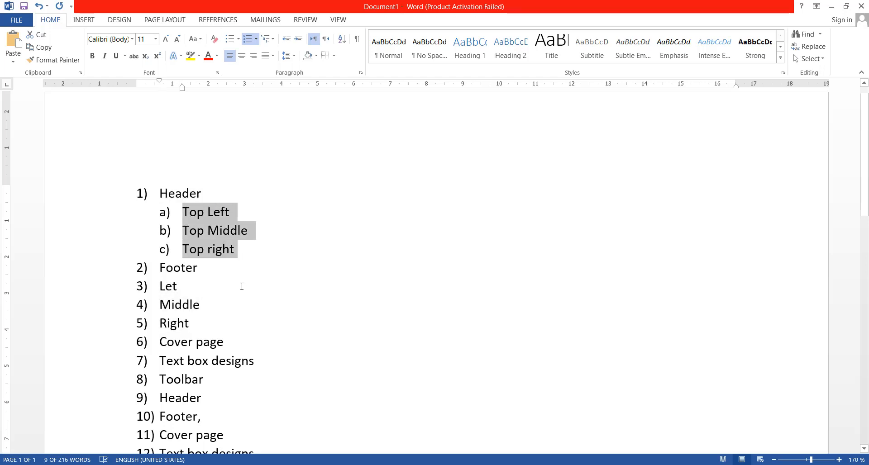
scroll(238, 283, down, 1)
drag(201, 282, 165, 239)
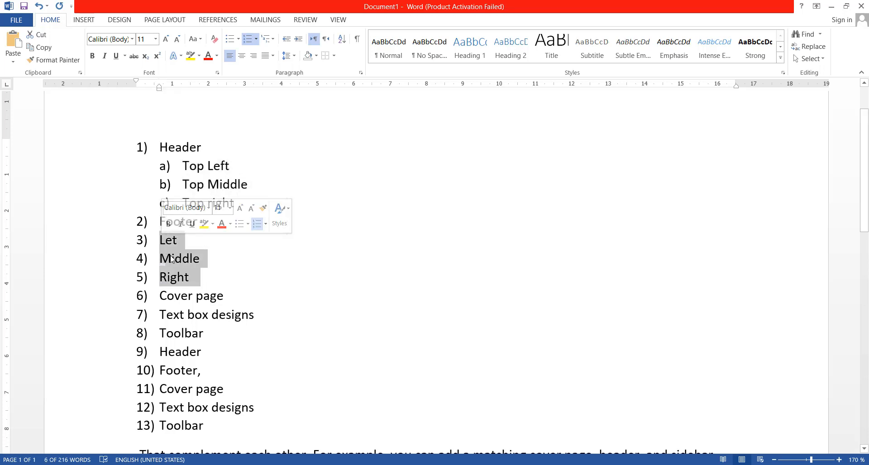
key(Tab)
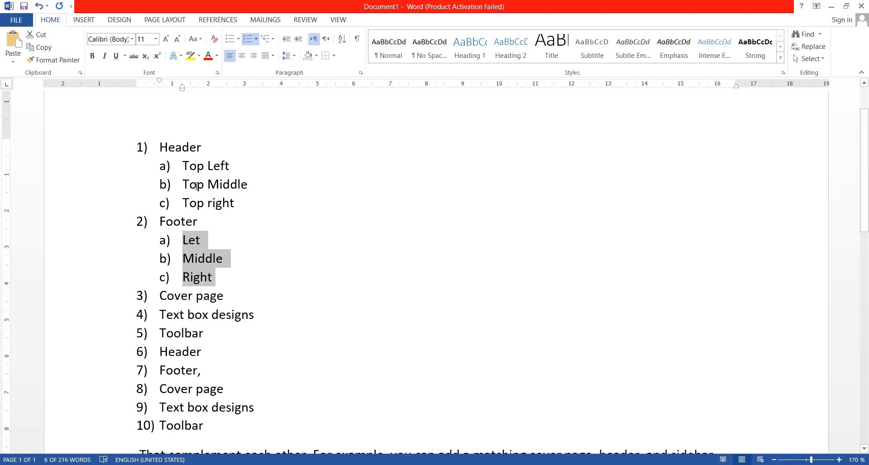
Step: Centre the last paragraph, starting "Reading is easier", then align it to the right and clear the selection
scroll(223, 235, down, 6)
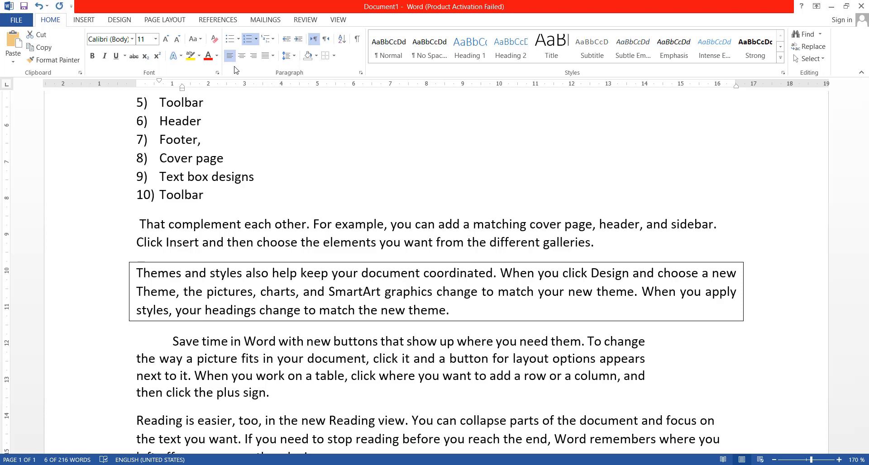
click(168, 243)
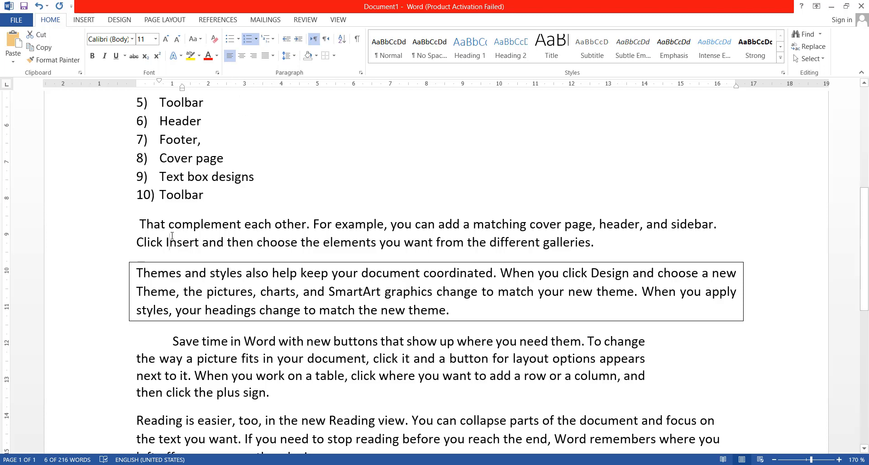
drag(143, 224, 597, 253)
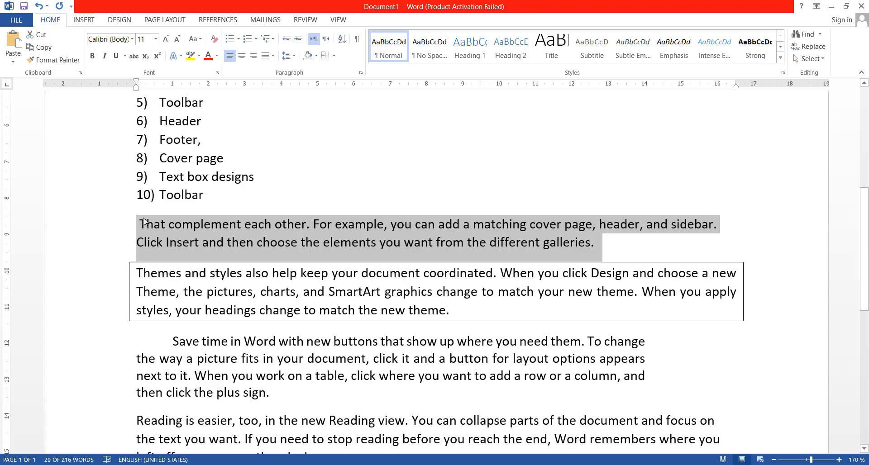
scroll(138, 225, down, 1)
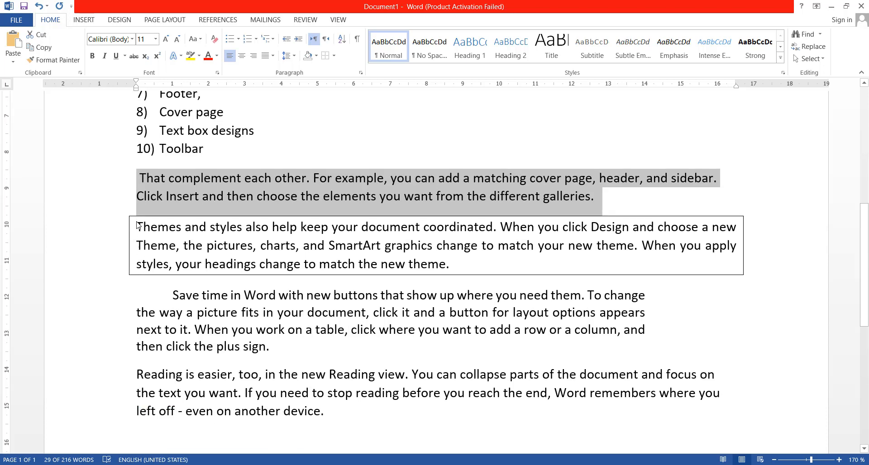
scroll(138, 225, down, 2)
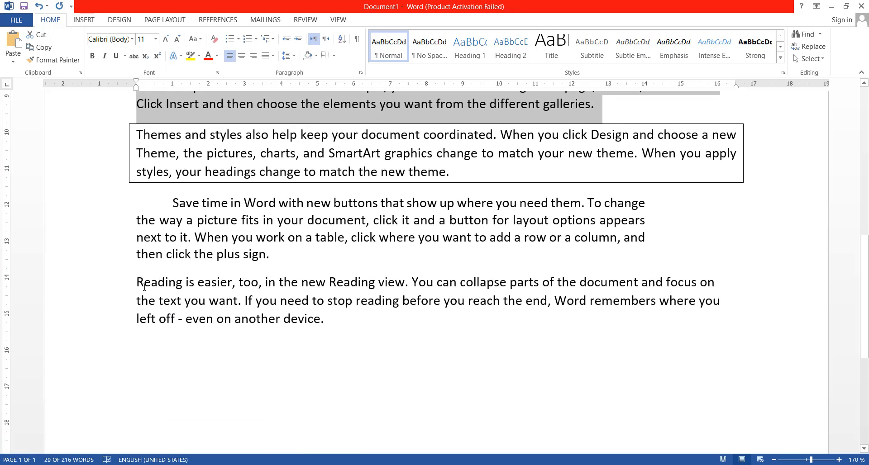
drag(140, 282, 325, 321)
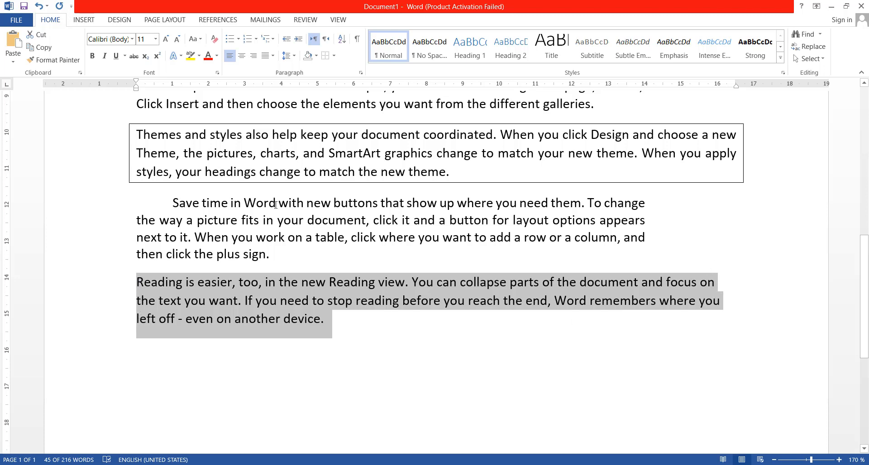
click(241, 56)
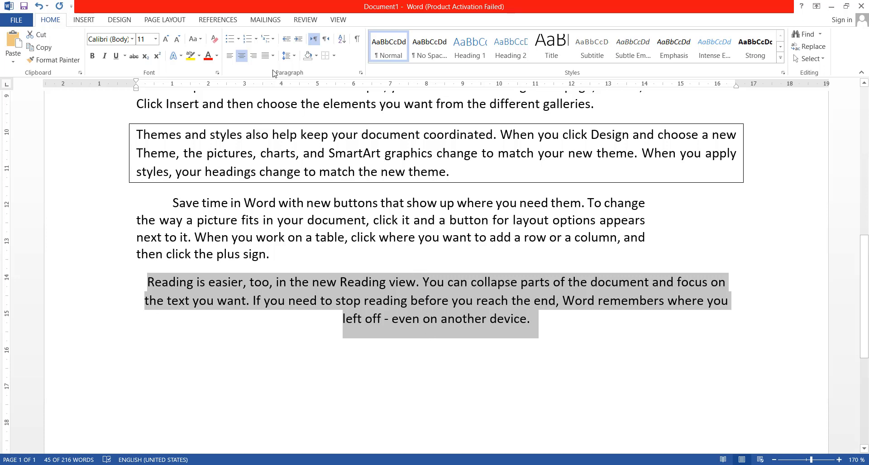
click(253, 55)
click(483, 357)
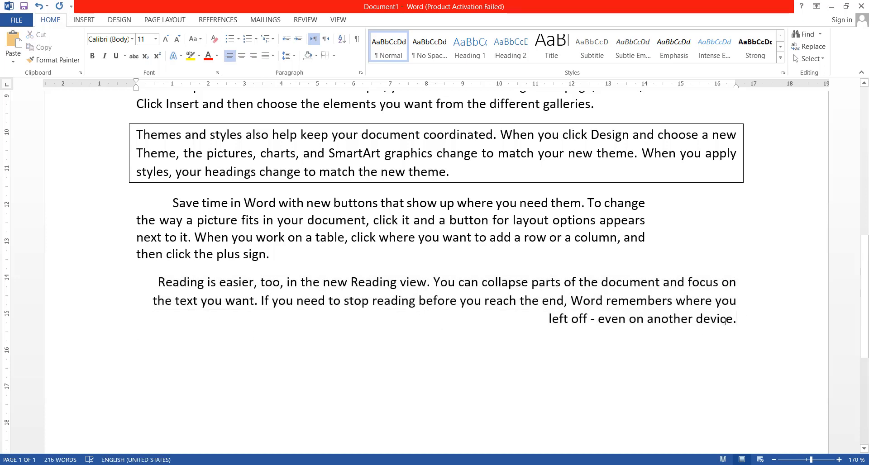
Step: Justify the "Reading is easier" paragraph and clear the selection
drag(753, 317, 158, 281)
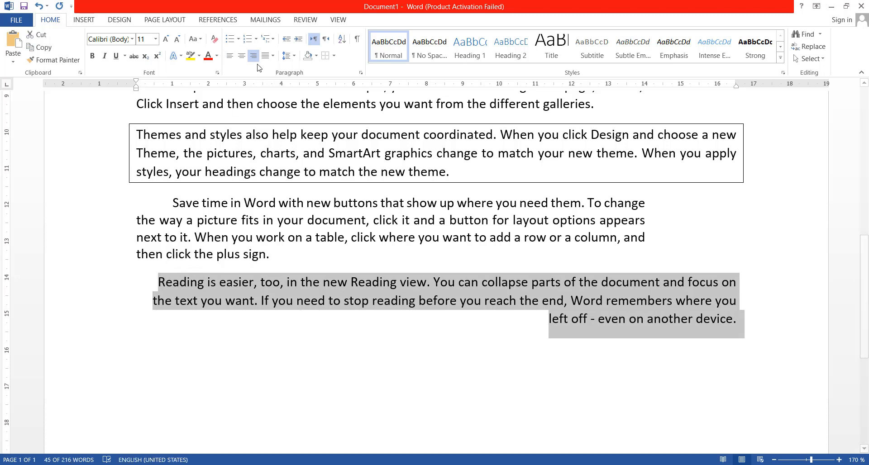
click(273, 55)
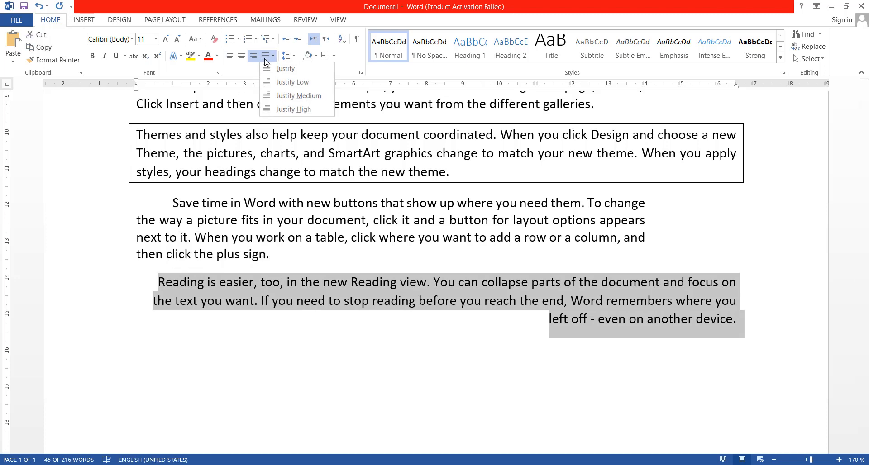
click(223, 353)
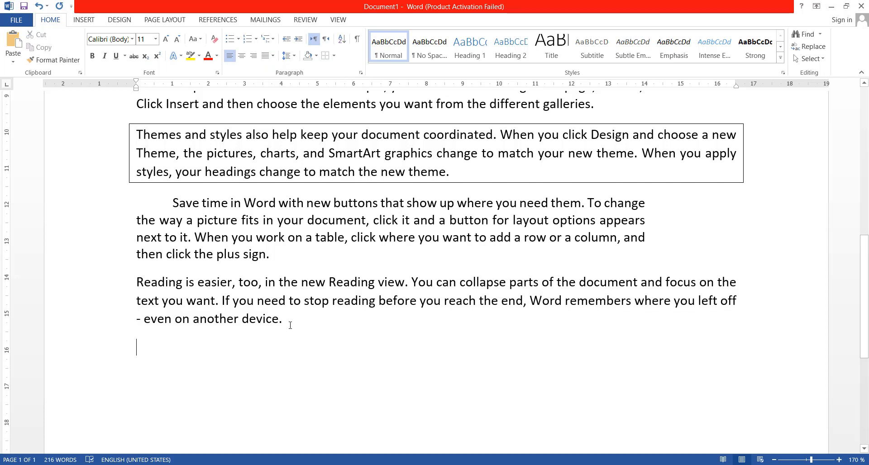
Step: Set the line spacing of the "Reading is easier" paragraph to 2.0
drag(293, 330, 141, 286)
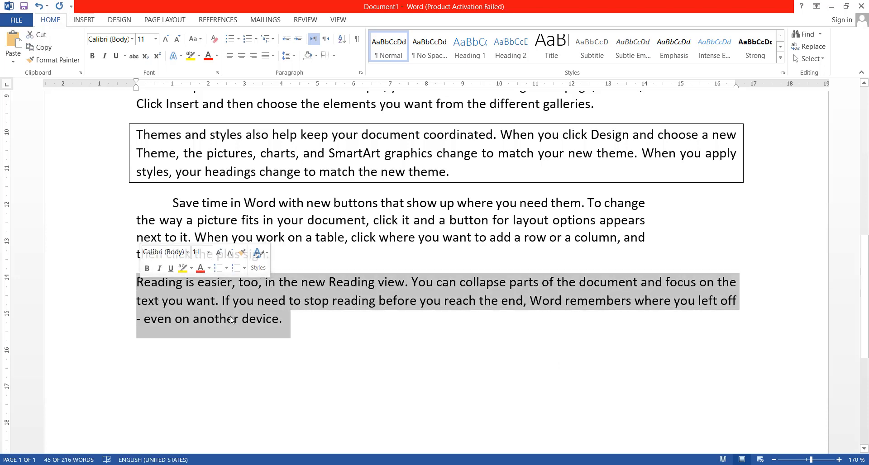
scroll(325, 346, up, 2)
scroll(324, 346, down, 2)
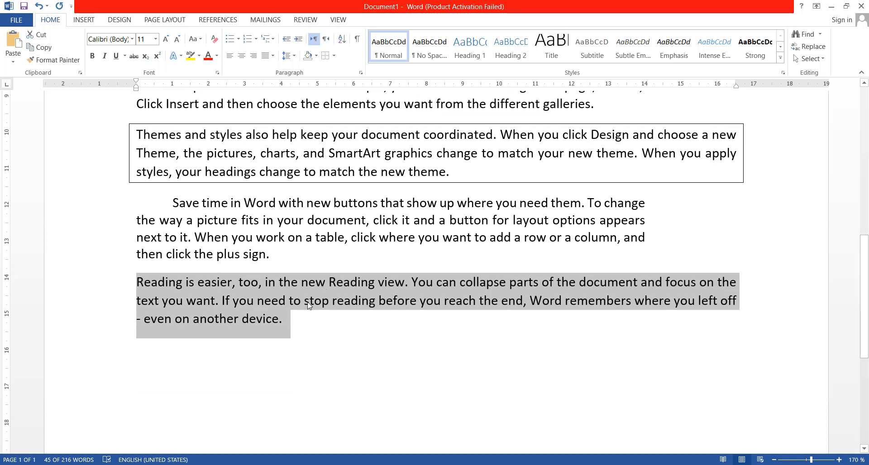
click(290, 56)
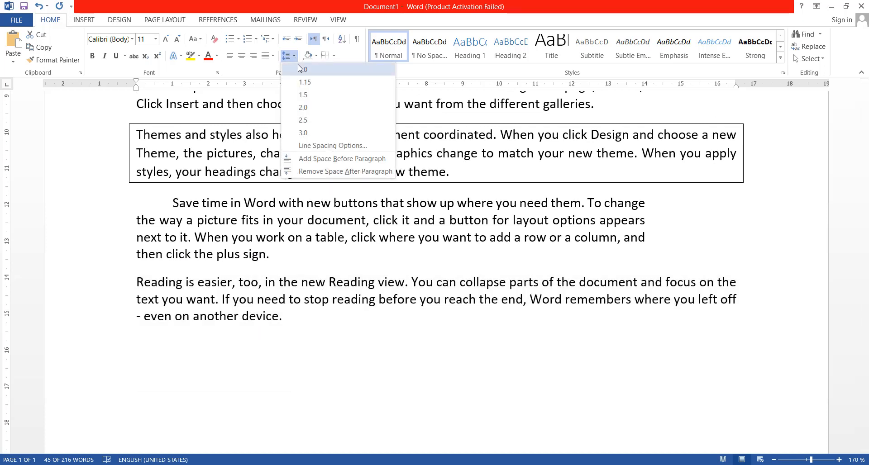
click(320, 108)
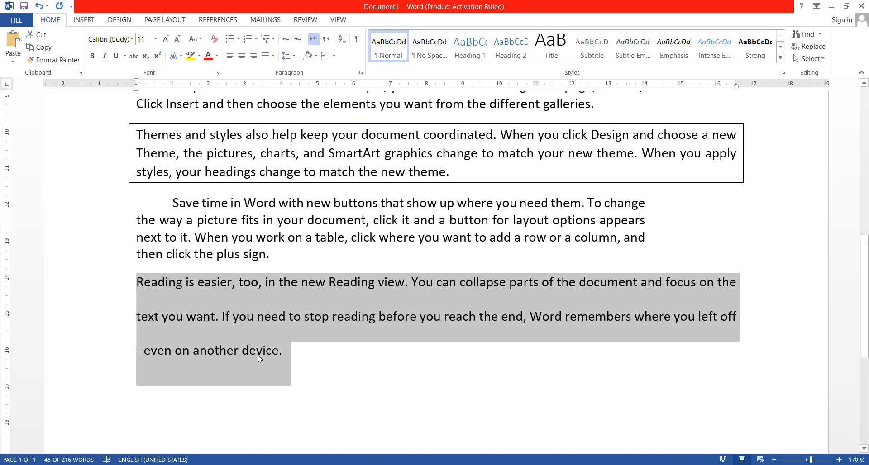
Step: Reduce the line spacing of the selected last paragraph to 1.15
click(294, 57)
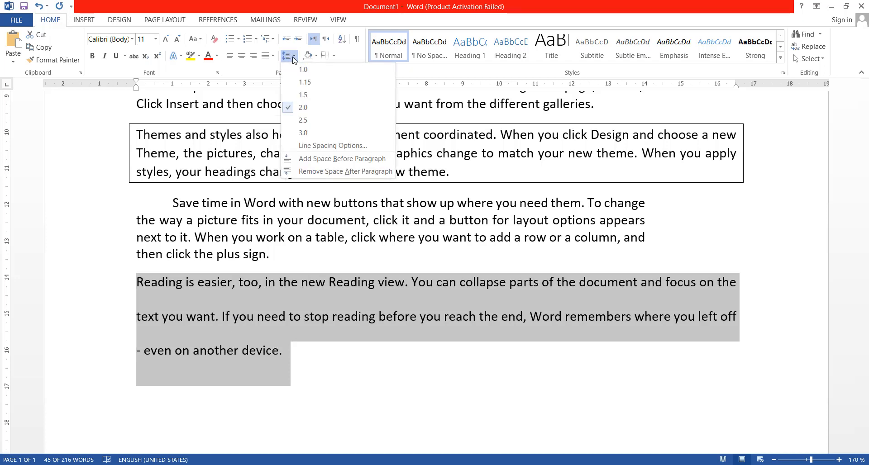
click(307, 87)
scroll(312, 346, up, 1)
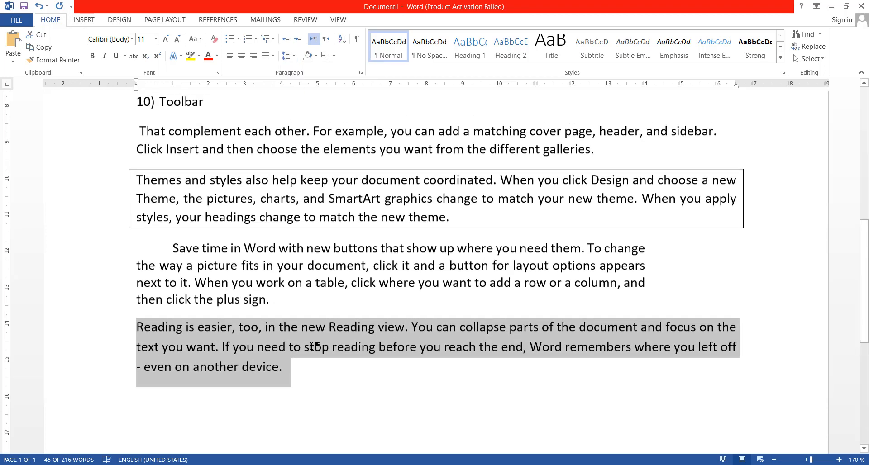
scroll(312, 350, up, 10)
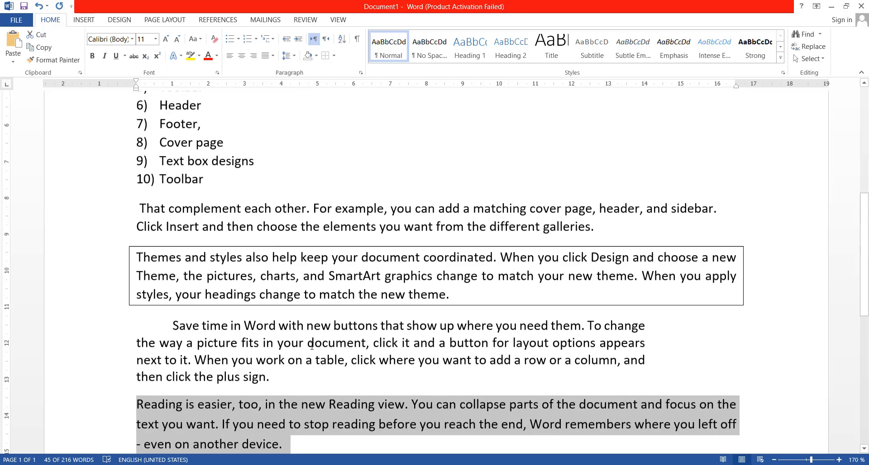
scroll(312, 346, down, 12)
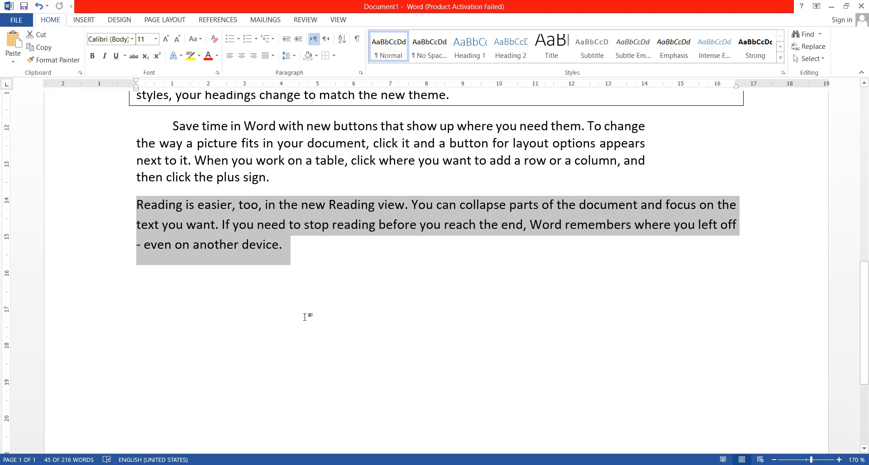
Step: Increase the left indent of the whole "Reading is easier" paragraph several times
scroll(305, 316, up, 1)
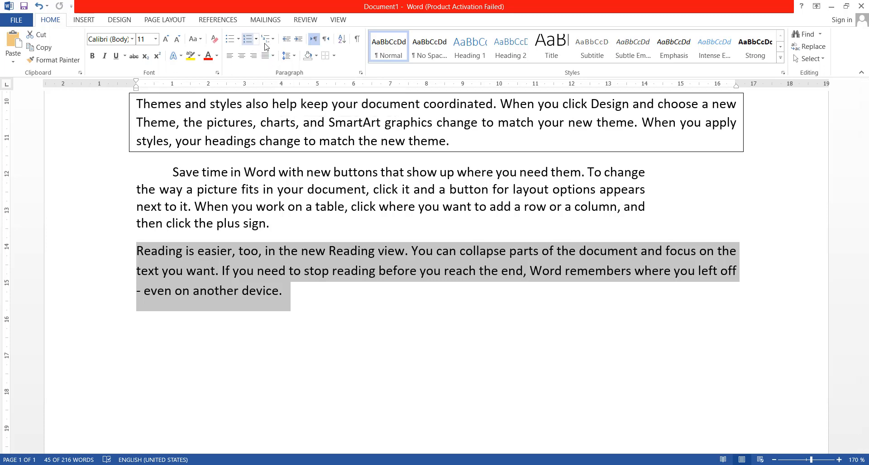
click(298, 42)
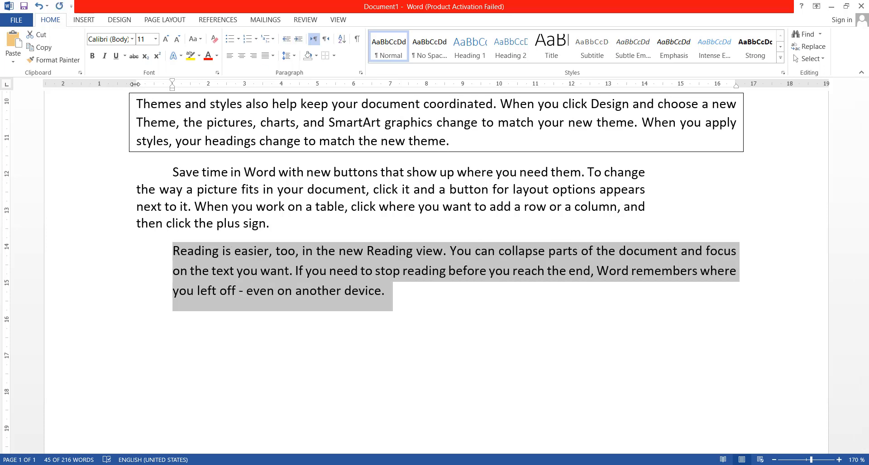
drag(135, 83, 135, 83)
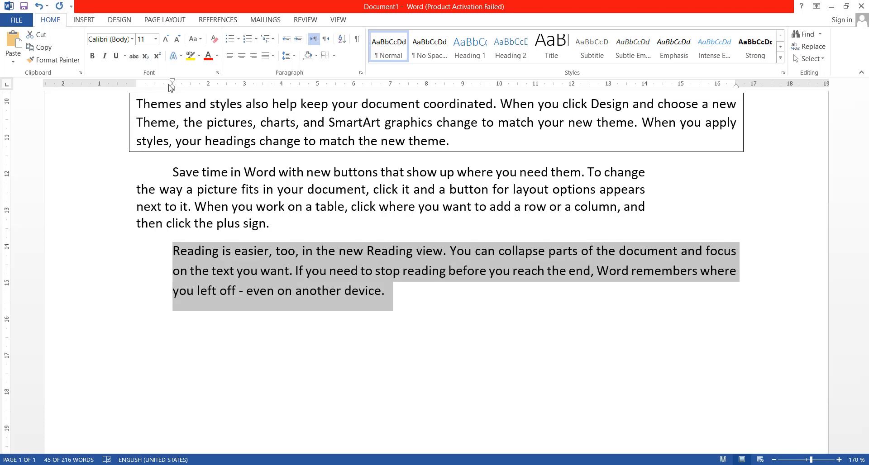
click(299, 40)
click(302, 42)
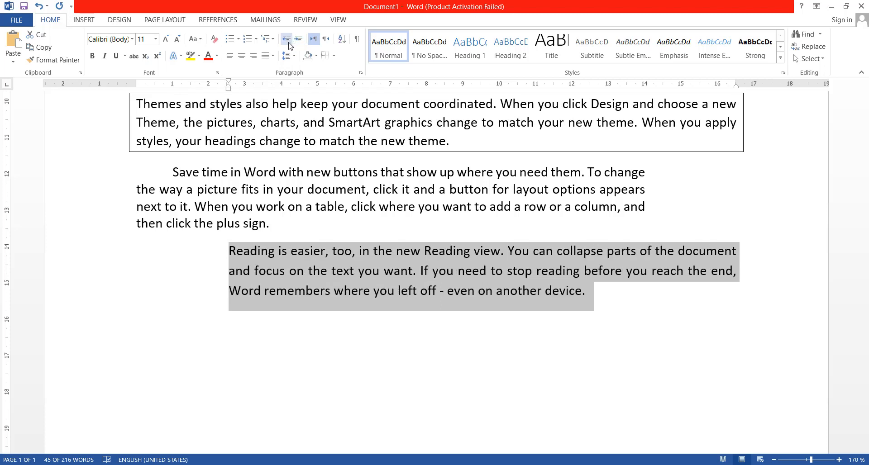
Step: Decrease the left indent of the "Reading is easier" paragraph until it lines up with the page margin
click(289, 45)
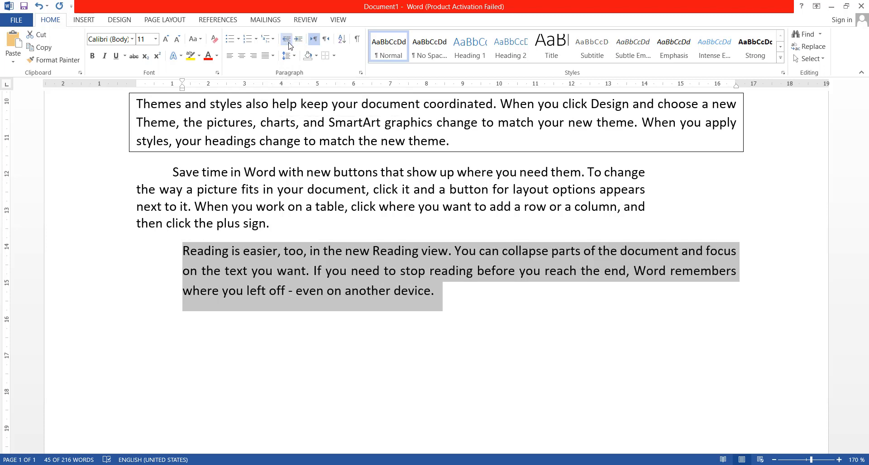
click(289, 45)
click(289, 45)
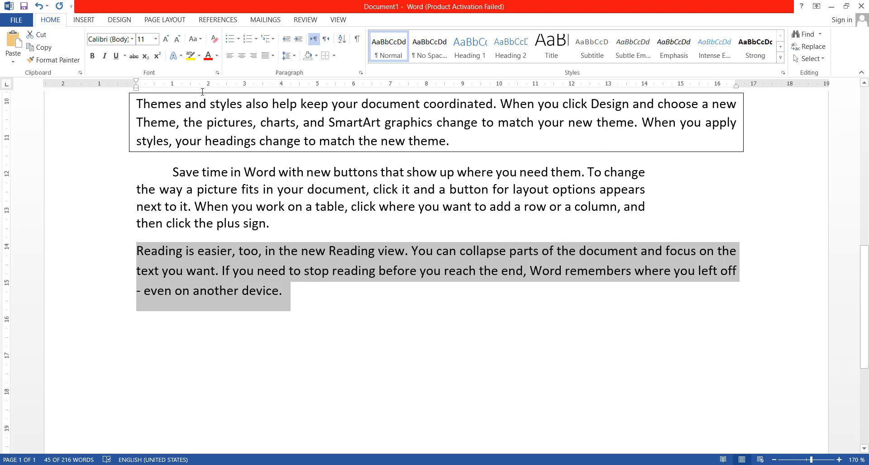
Step: Give the "Reading is easier" paragraph a first-line indent of about 2 cm using the ruler, and clear the selection
scroll(242, 295, up, 1)
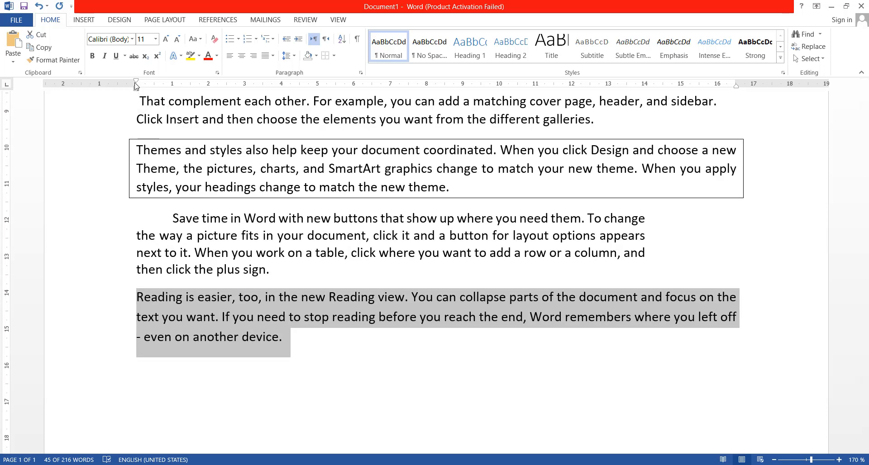
drag(135, 84, 208, 87)
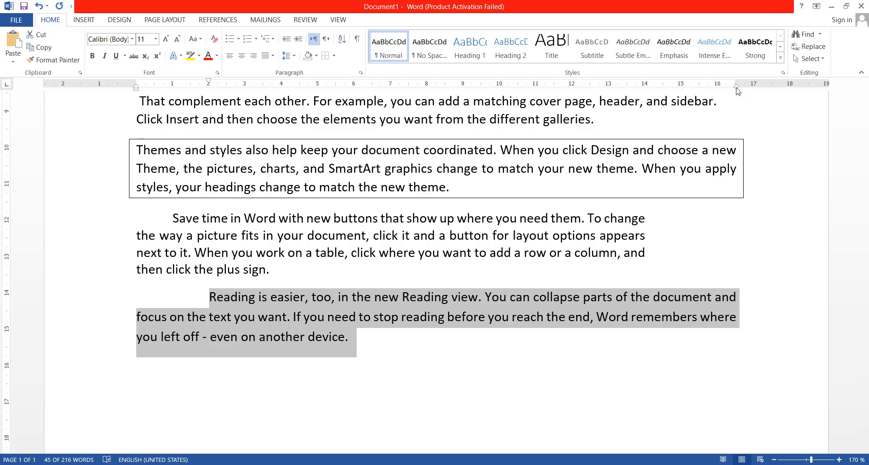
mouse_move(738, 92)
mouse_down()
mouse_move(643, 94)
mouse_move(735, 94)
mouse_up()
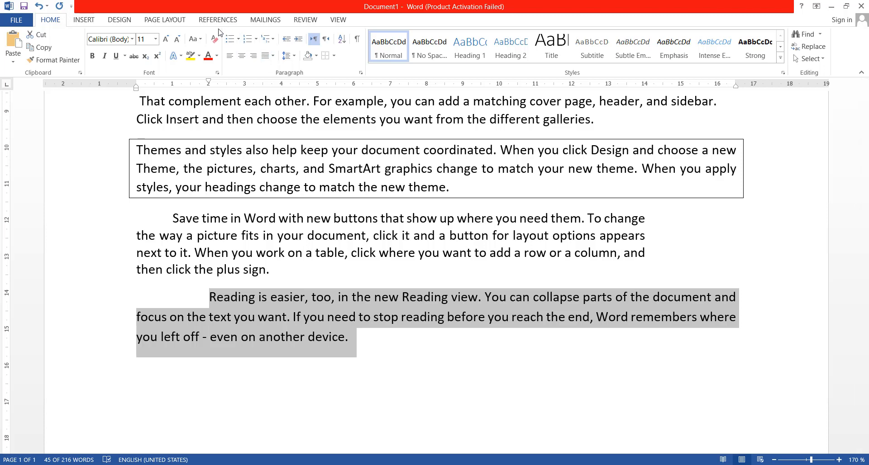
click(333, 301)
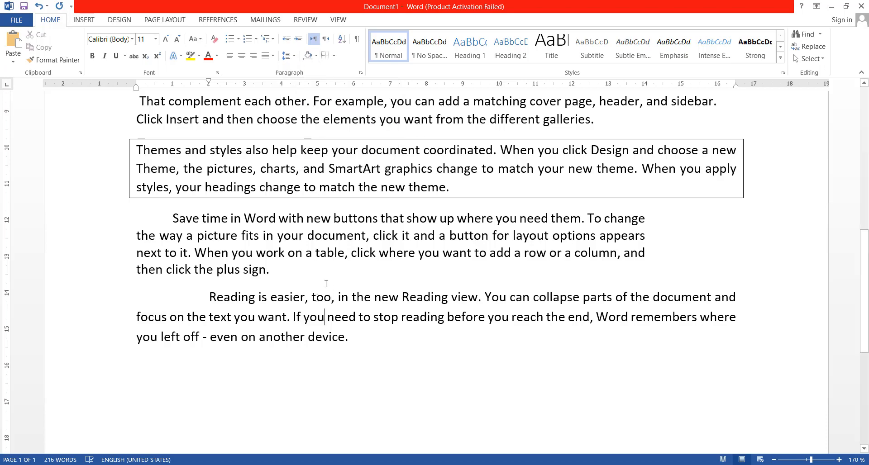
scroll(326, 287, up, 3)
scroll(306, 288, up, 4)
scroll(305, 288, down, 6)
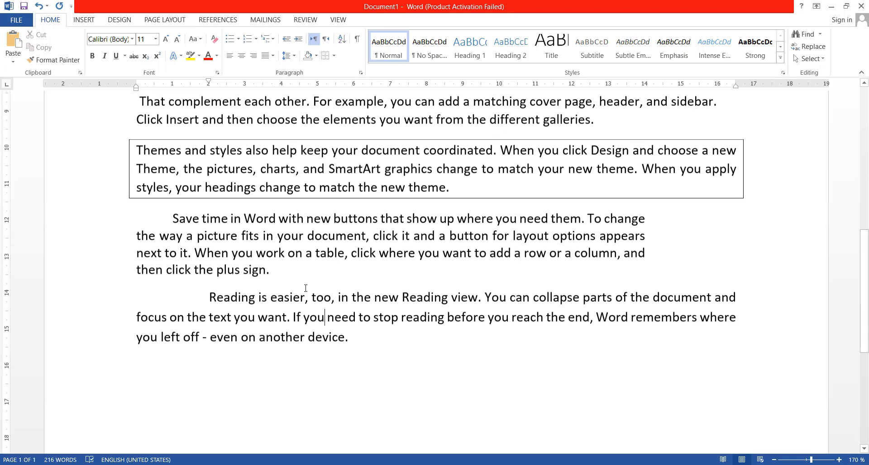
scroll(306, 288, up, 5)
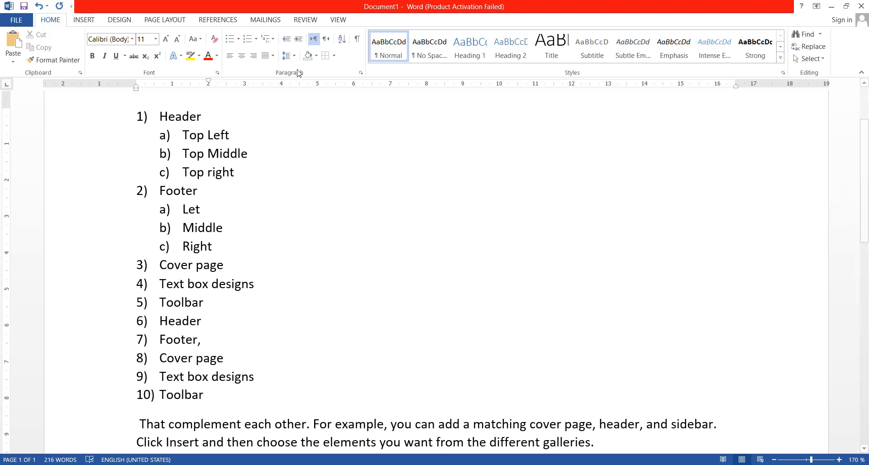
click(204, 115)
drag(200, 115, 159, 116)
click(315, 56)
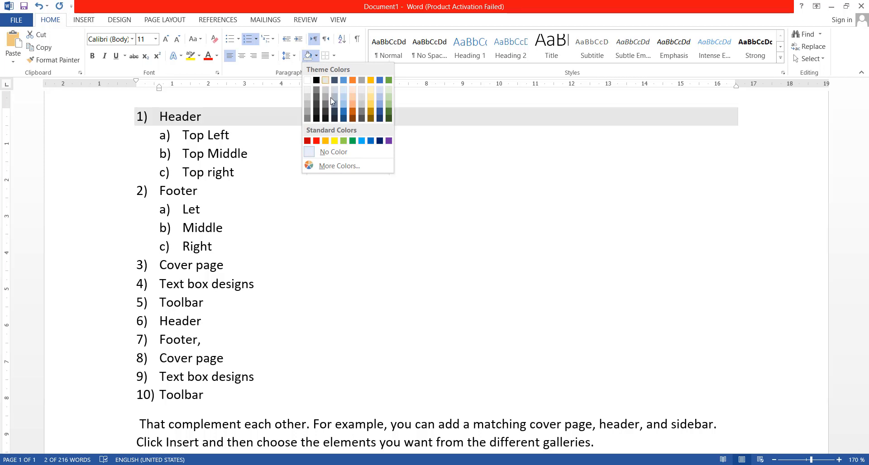
scroll(338, 351, down, 5)
click(299, 298)
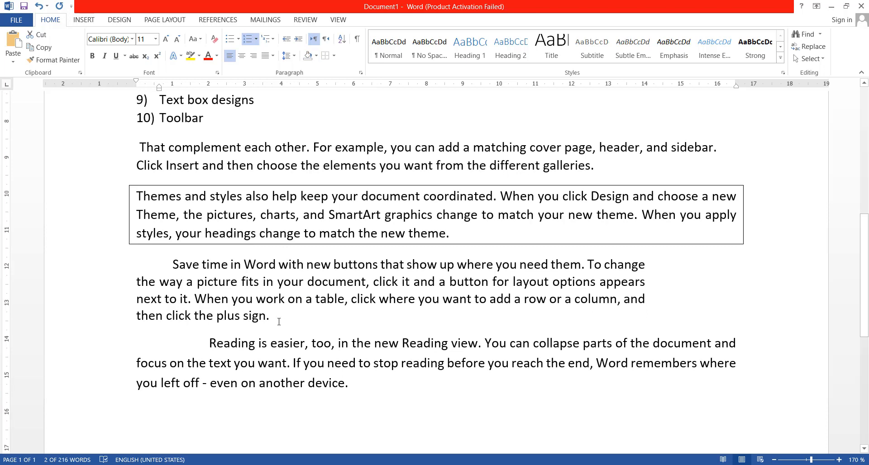
Step: Apply gray background shading to the whole "Save time in Word" paragraph
drag(278, 317, 173, 265)
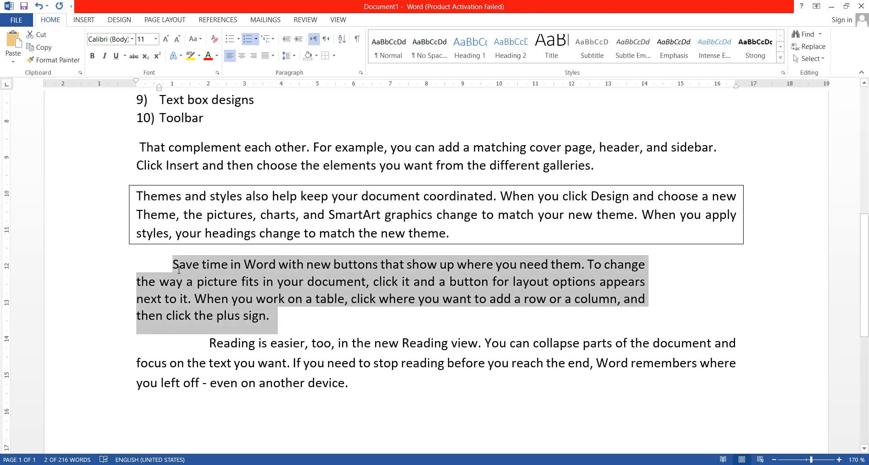
click(317, 55)
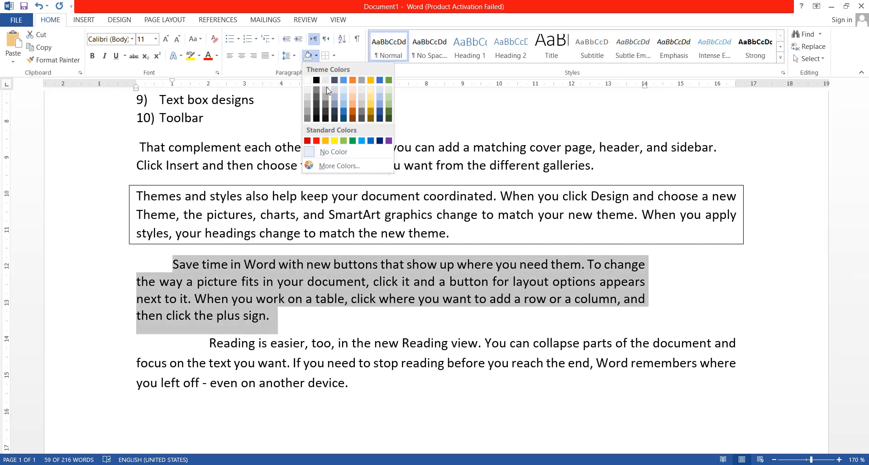
click(310, 103)
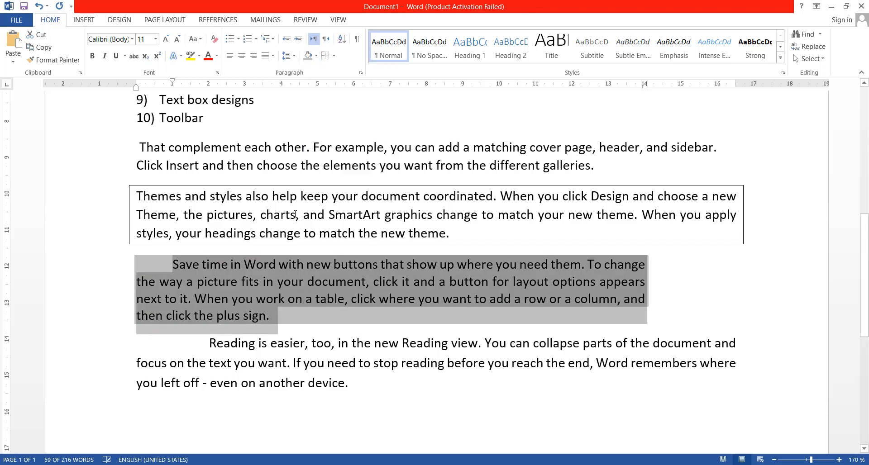
Step: Apply light green background shading to the whole "Reading is easier" paragraph, and clear the selection
click(287, 360)
drag(355, 384, 207, 343)
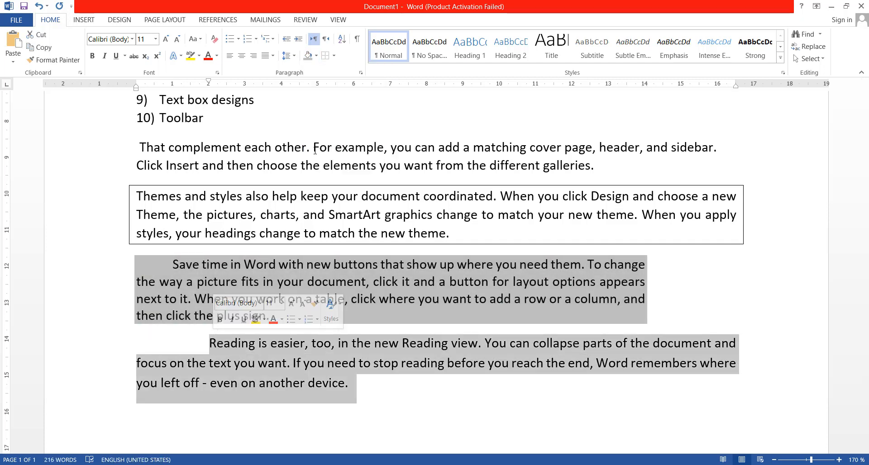
click(316, 55)
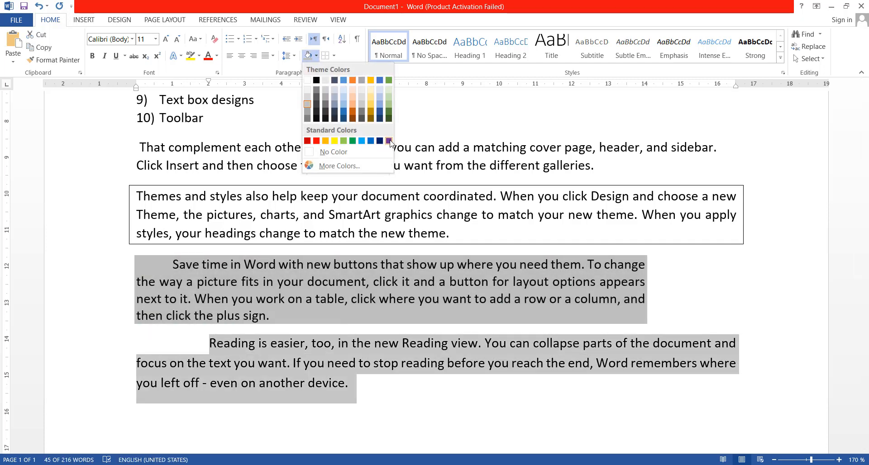
click(388, 104)
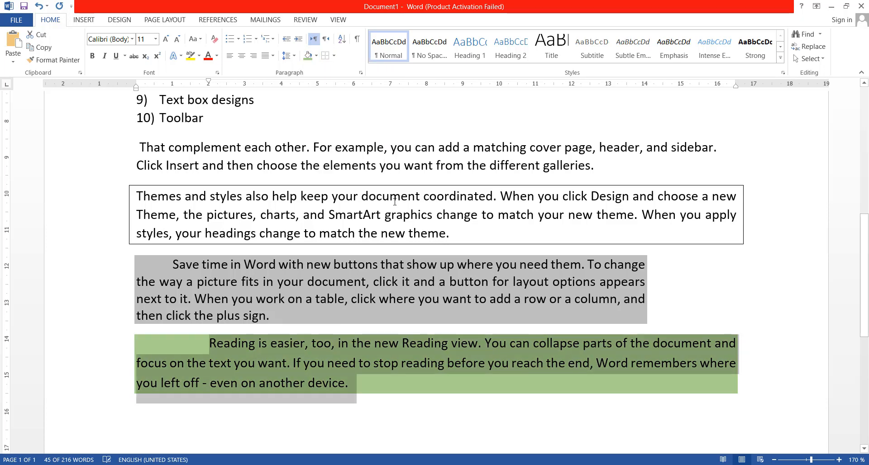
click(356, 321)
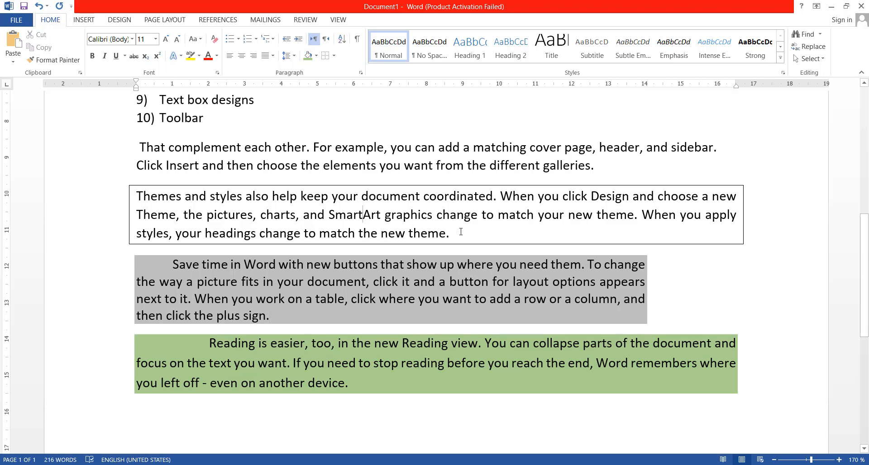
Step: Remove the box border from the "Themes and styles" paragraph by setting it to No Border
drag(461, 231, 150, 191)
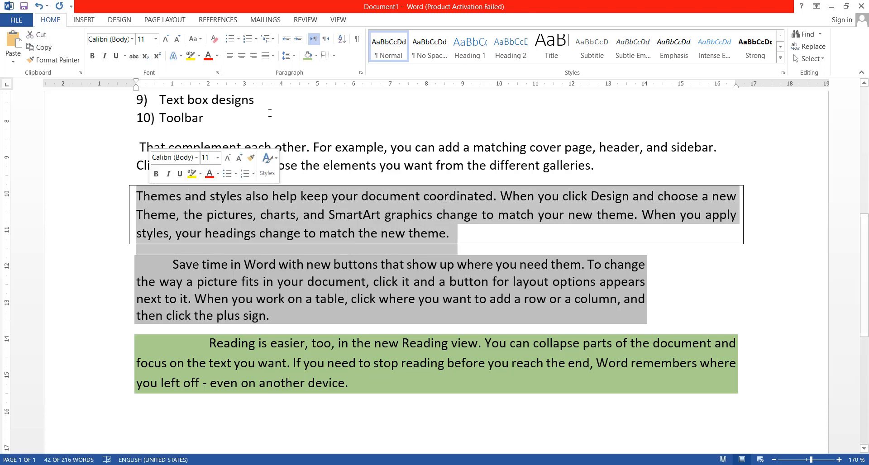
click(334, 58)
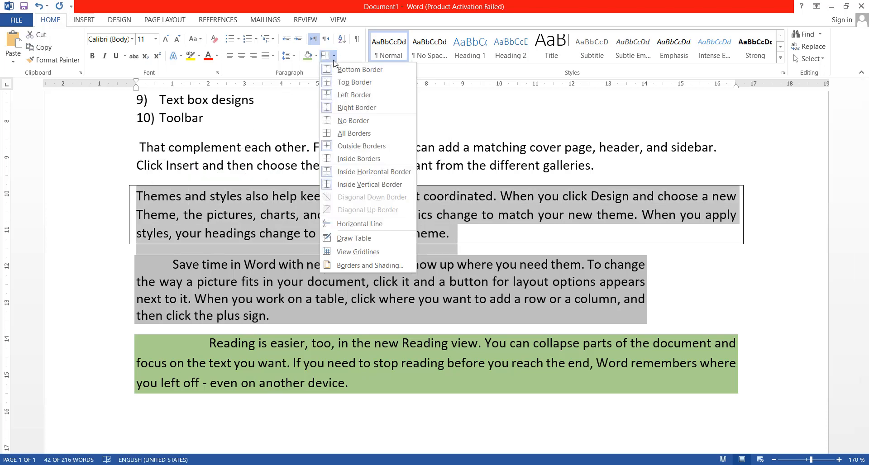
click(353, 126)
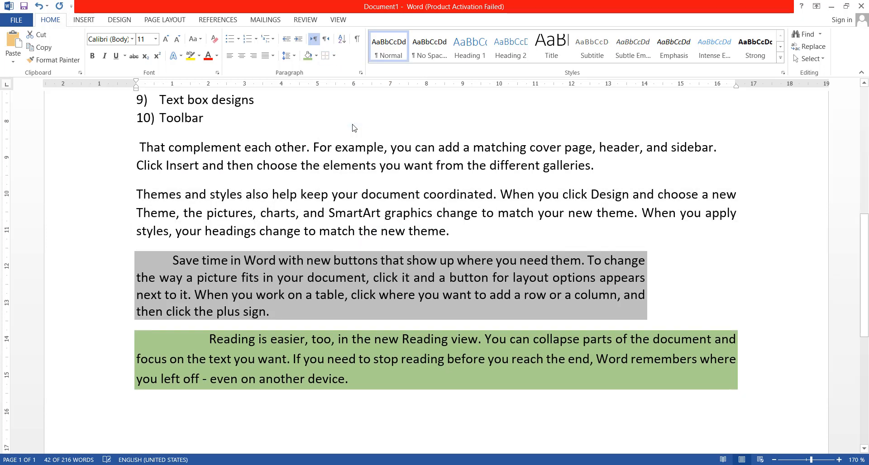
click(344, 233)
drag(457, 230, 162, 194)
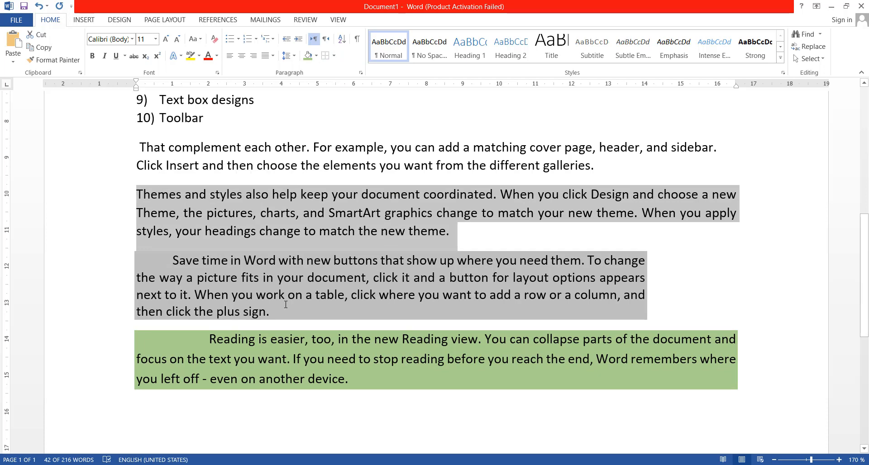
scroll(285, 305, up, 4)
scroll(285, 303, up, 2)
scroll(285, 301, down, 5)
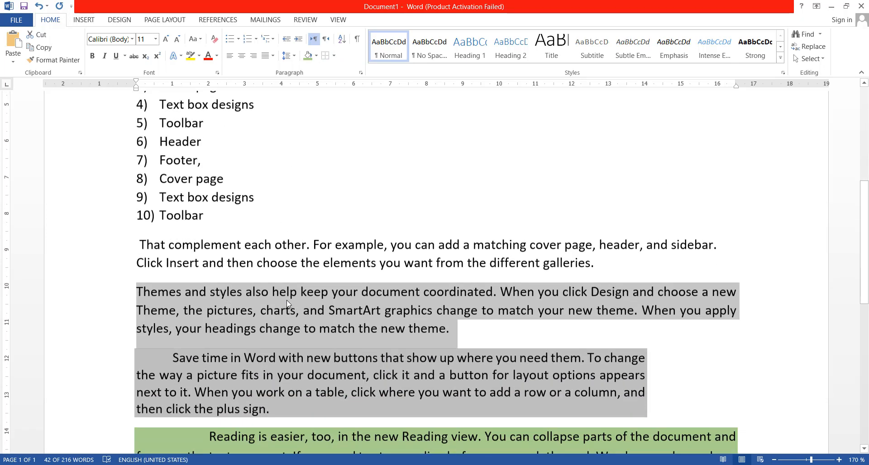
Step: Examine the border options available for the "That complement each other" paragraph without applying any
click(256, 256)
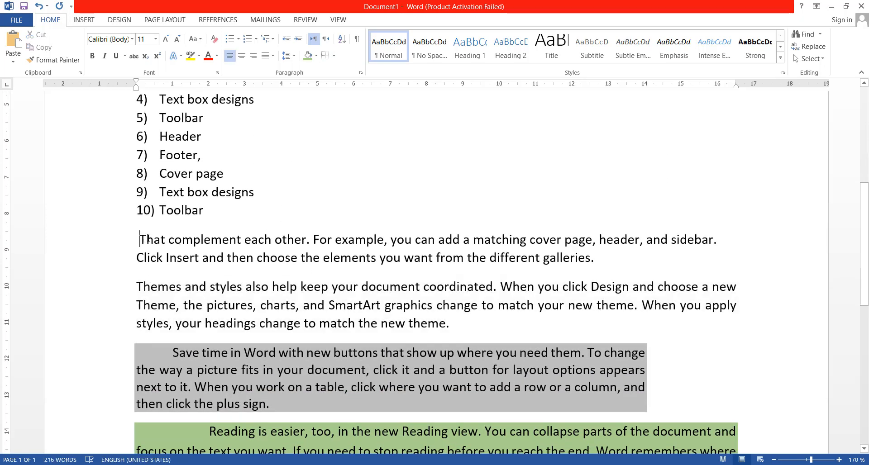
drag(148, 238, 594, 253)
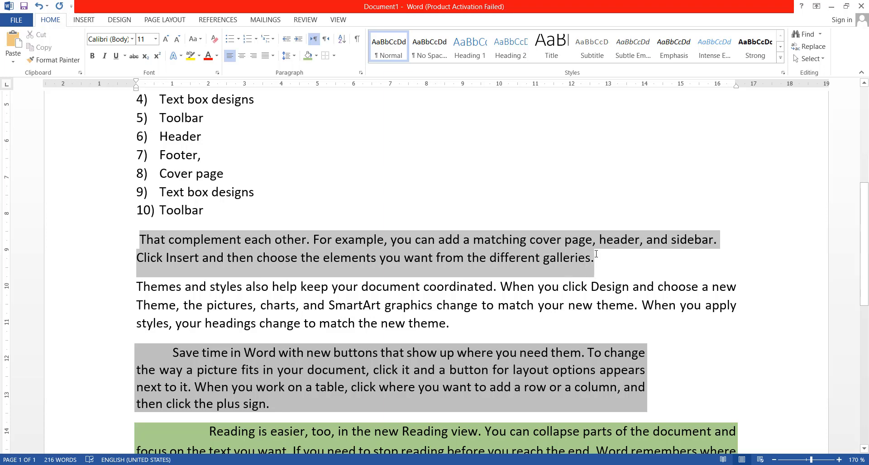
click(334, 56)
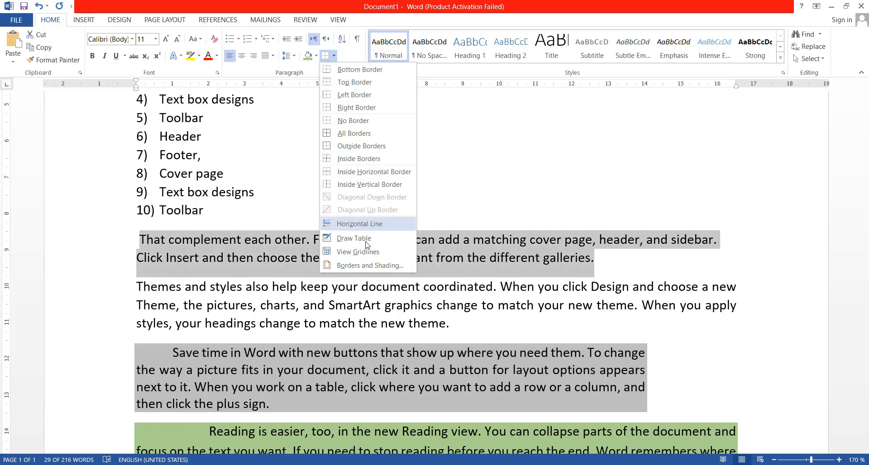
key(Escape)
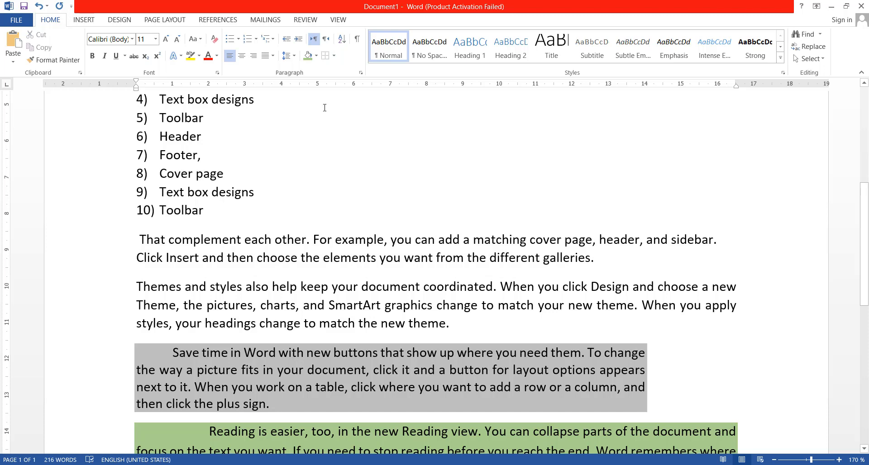
click(334, 55)
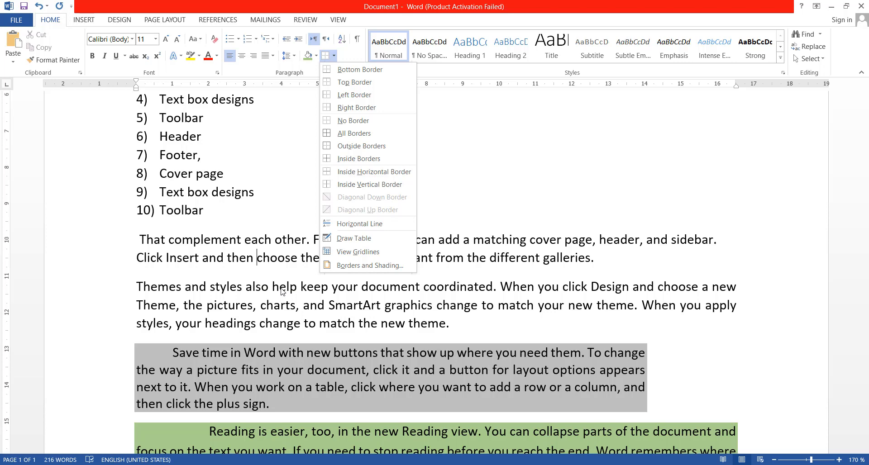
scroll(284, 293, down, 3)
scroll(285, 294, up, 3)
click(286, 294)
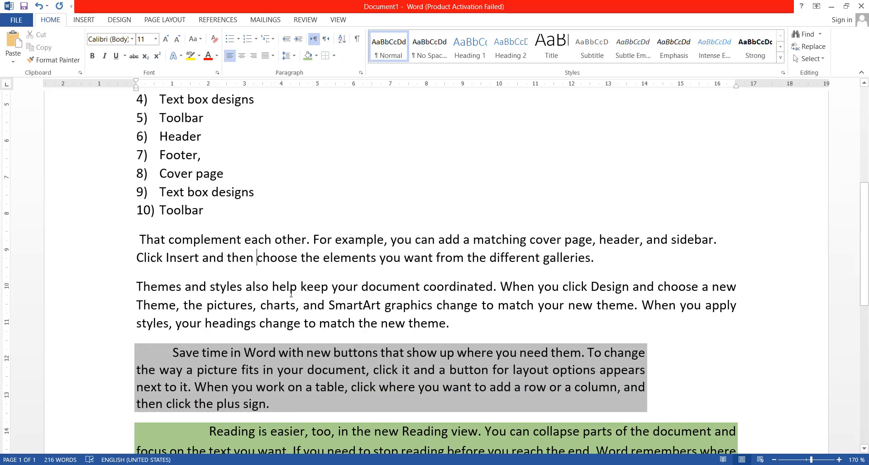
Step: Add a bottom border and a top border to the "That complement each other" paragraph
click(341, 265)
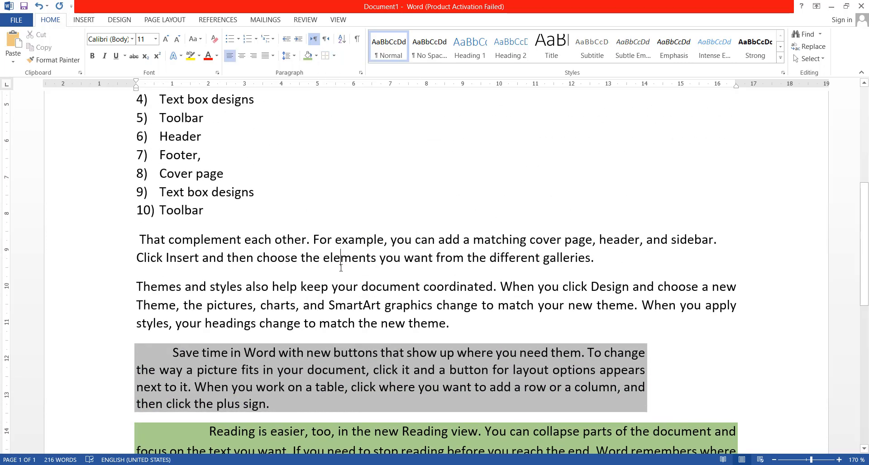
click(334, 56)
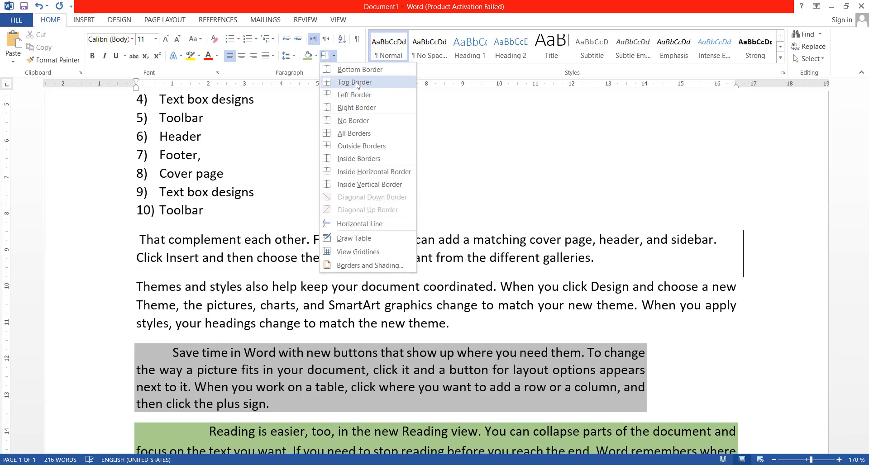
click(356, 72)
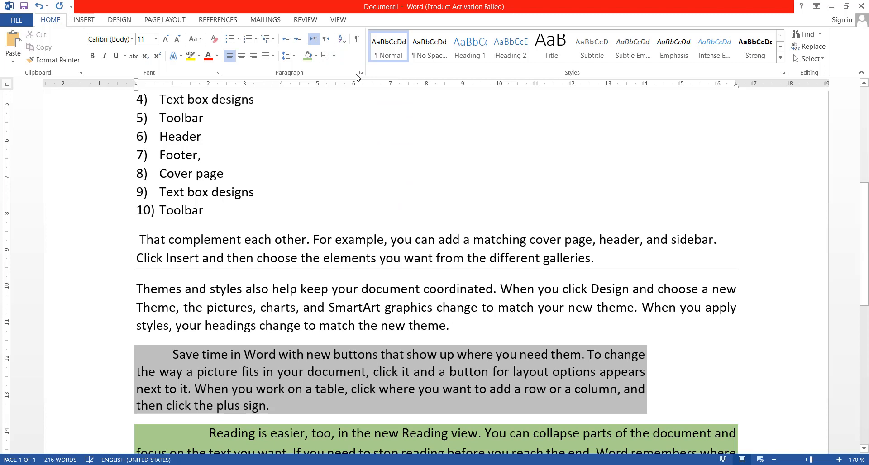
click(334, 55)
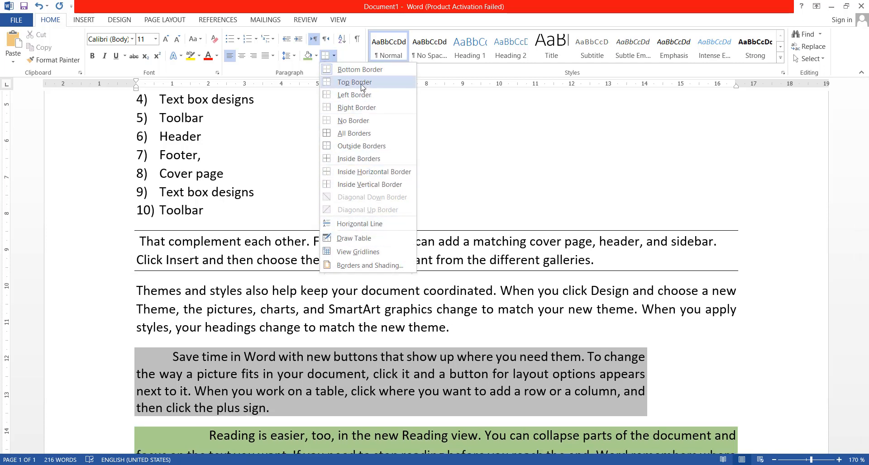
click(362, 84)
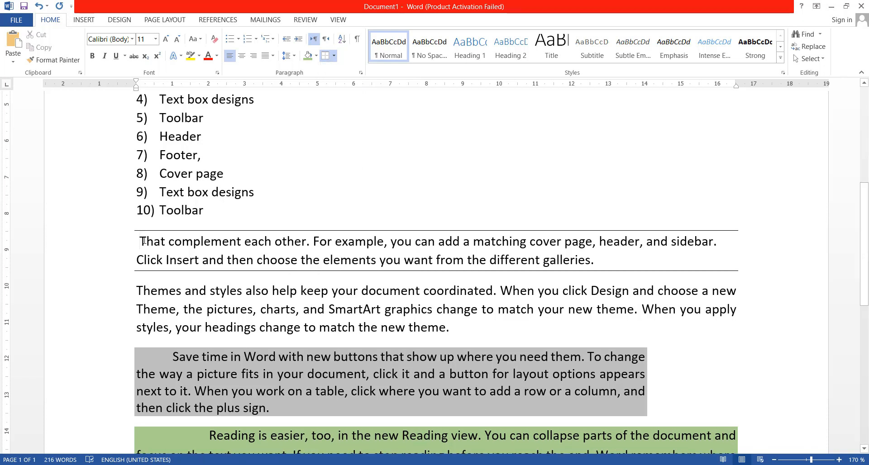
drag(143, 241, 592, 259)
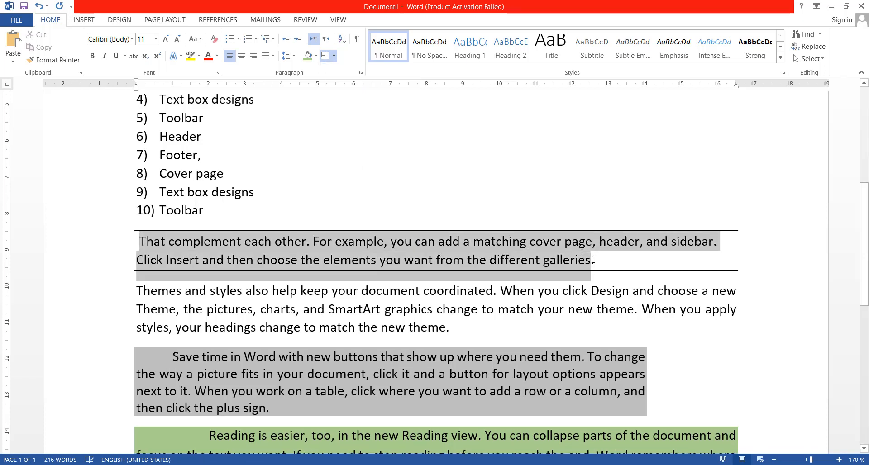
click(335, 56)
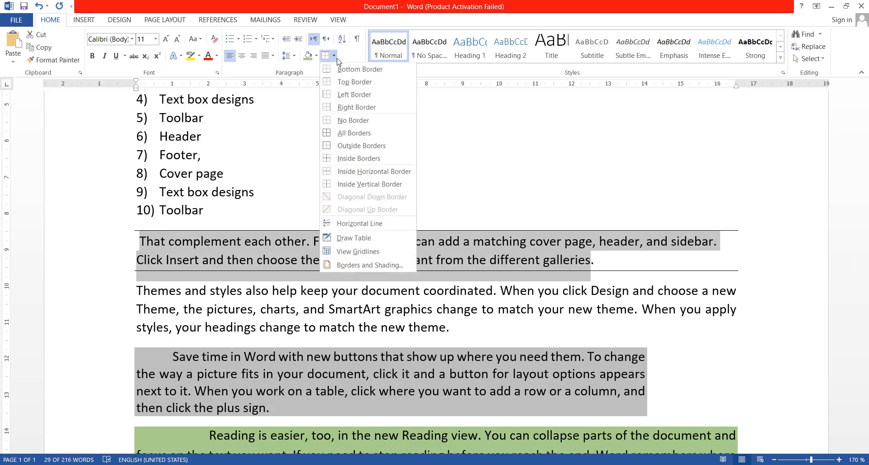
click(322, 187)
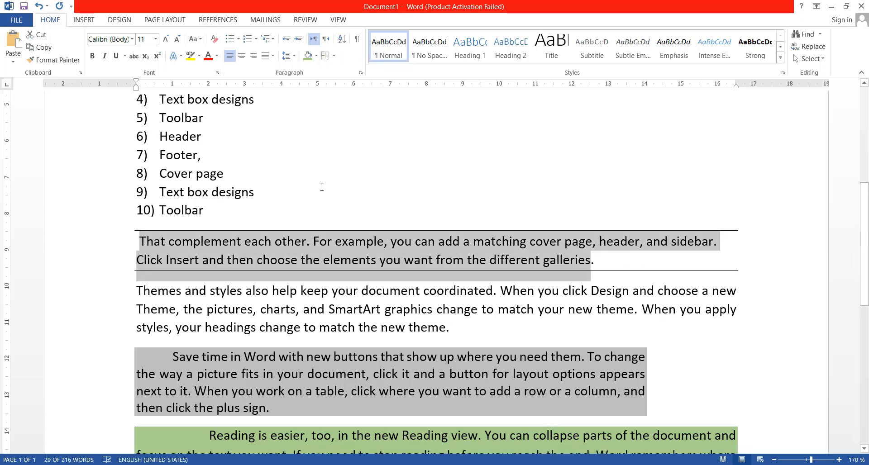
click(301, 288)
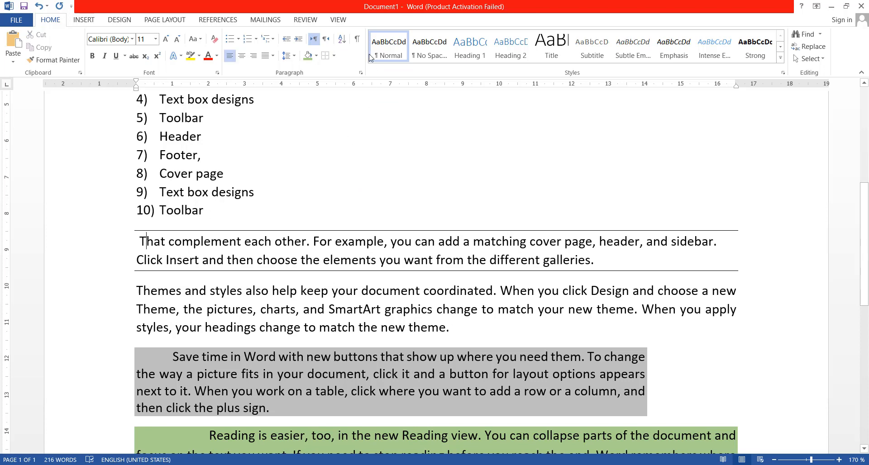
Step: Clear the top and bottom borders of the "That complement each other" paragraph with No Border
click(334, 55)
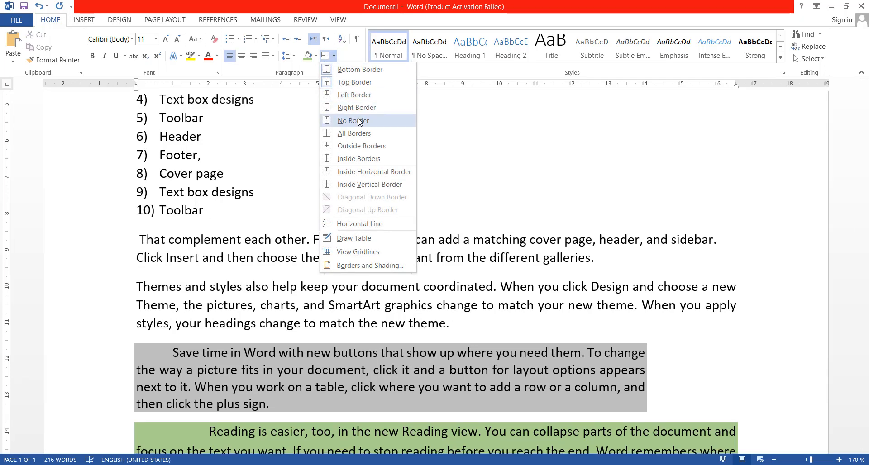
click(359, 120)
click(336, 292)
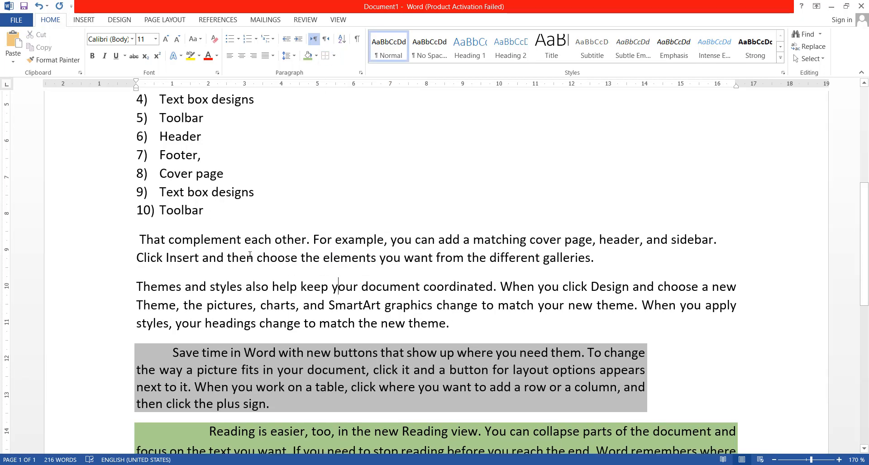
scroll(260, 249, down, 1)
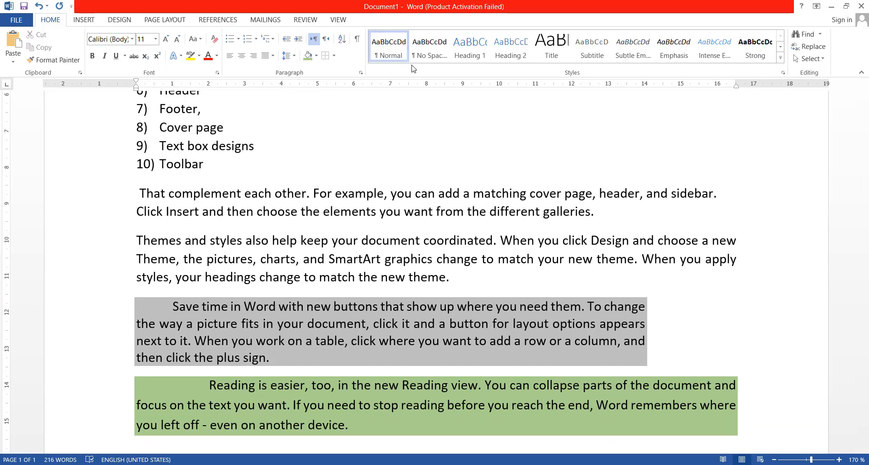
click(324, 214)
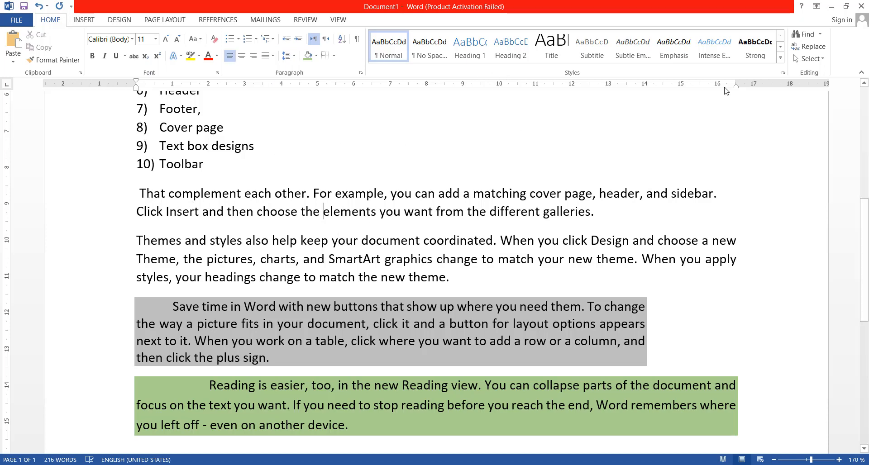
Step: Examine the expanded gallery of text styles without applying any of them
click(781, 60)
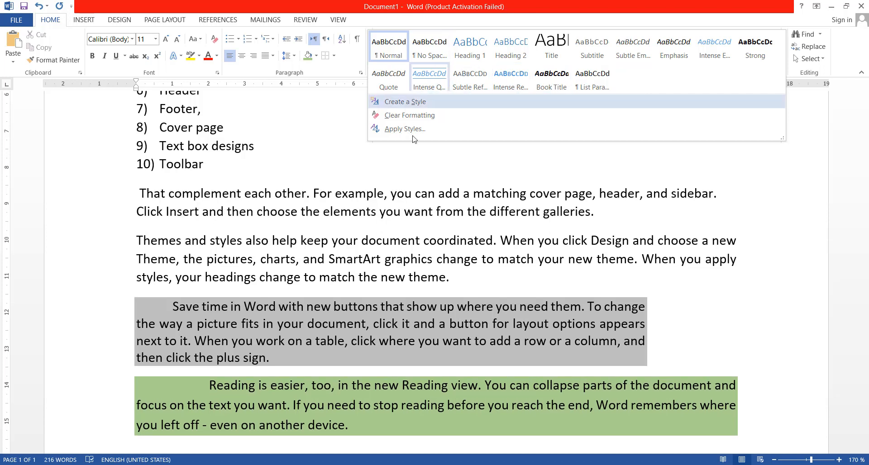
click(432, 242)
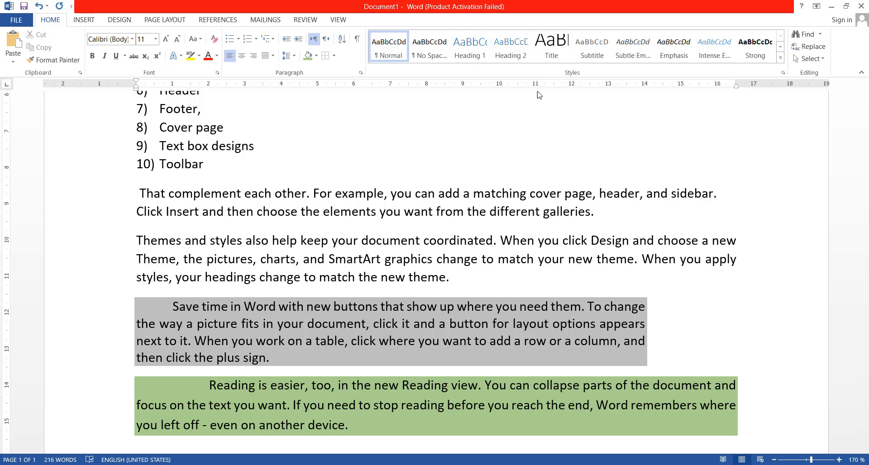
click(466, 256)
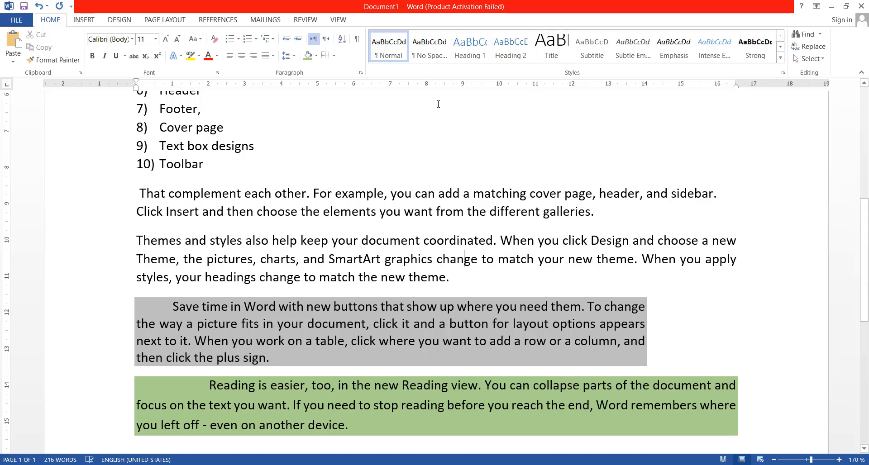
Step: Search the document for "left", visit each match in turn, and clear the search
scroll(451, 195, down, 4)
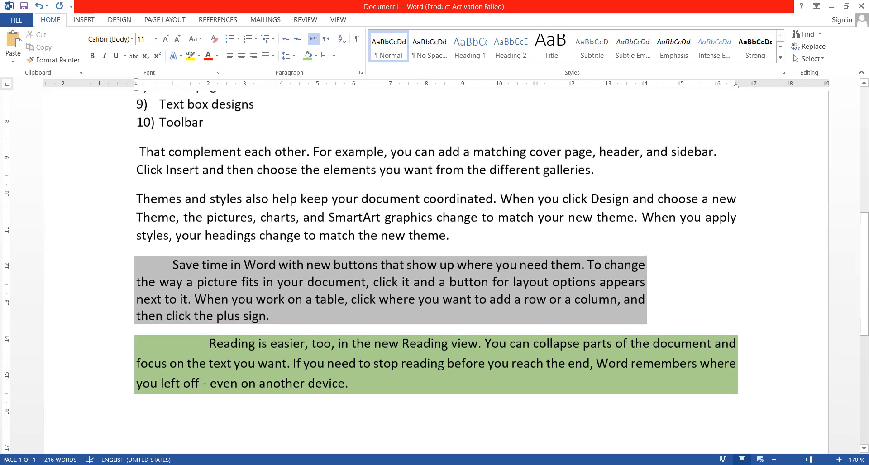
scroll(453, 190, up, 3)
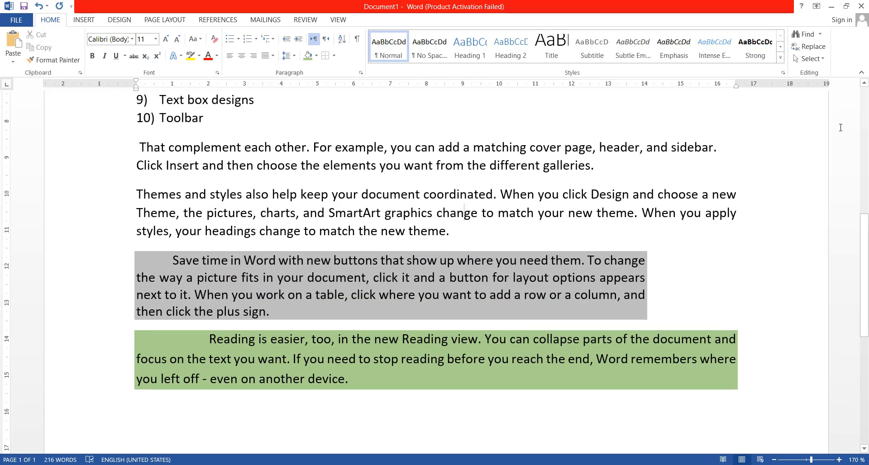
click(821, 35)
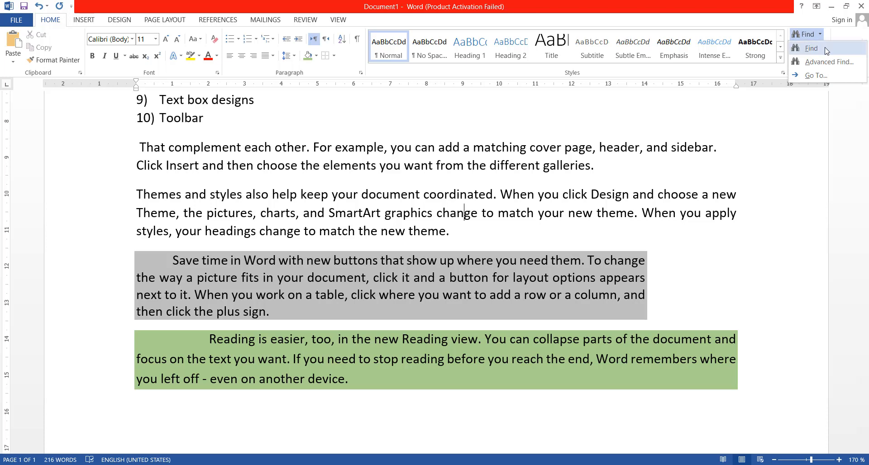
click(826, 48)
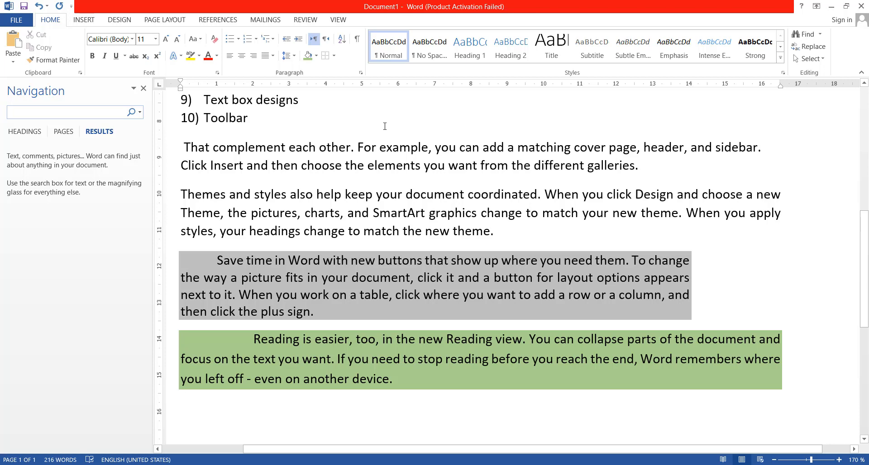
text(left)
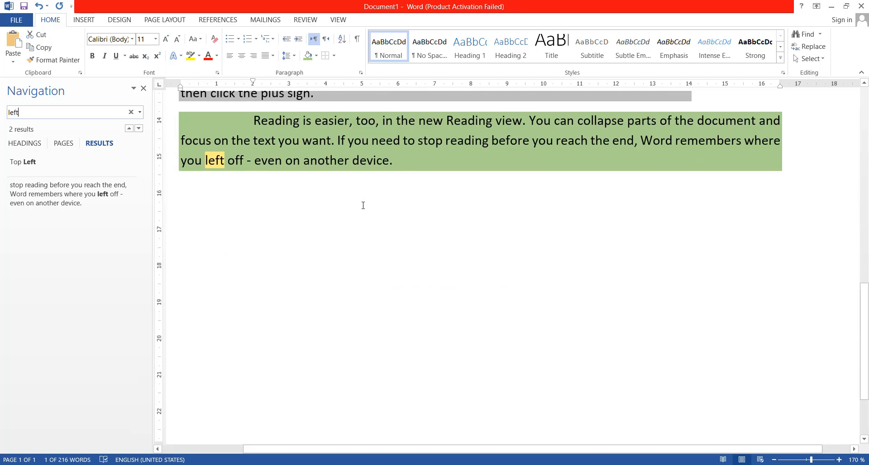
click(96, 168)
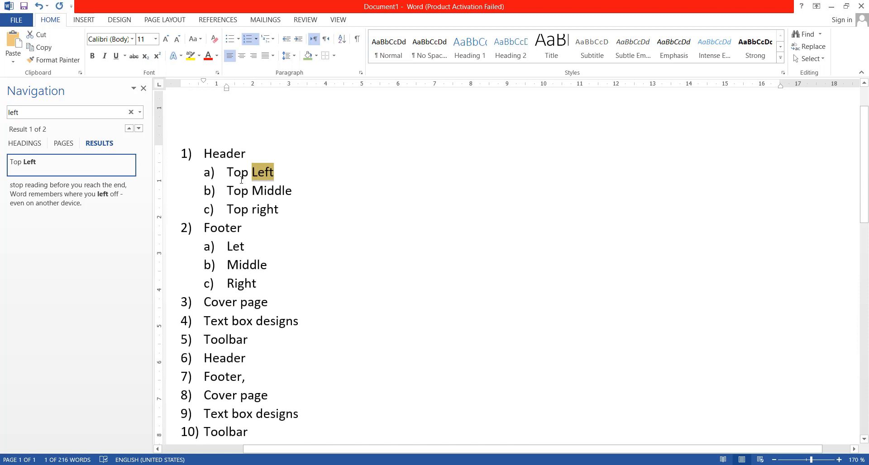
click(93, 202)
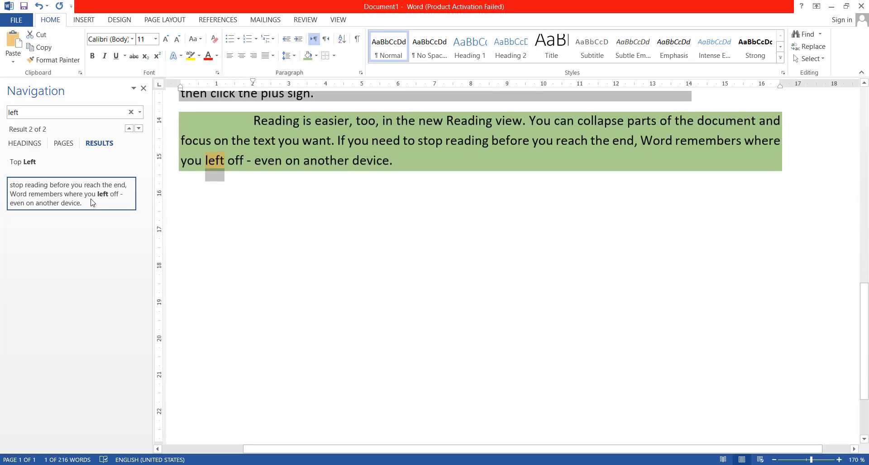
click(132, 117)
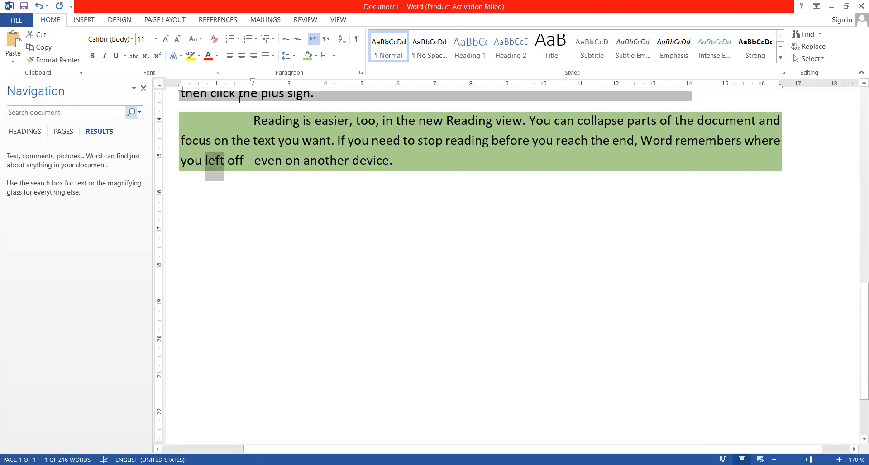
Step: Find "left" from the beginning of the document and replace it with "right" in the "Top Left" list item only
click(808, 46)
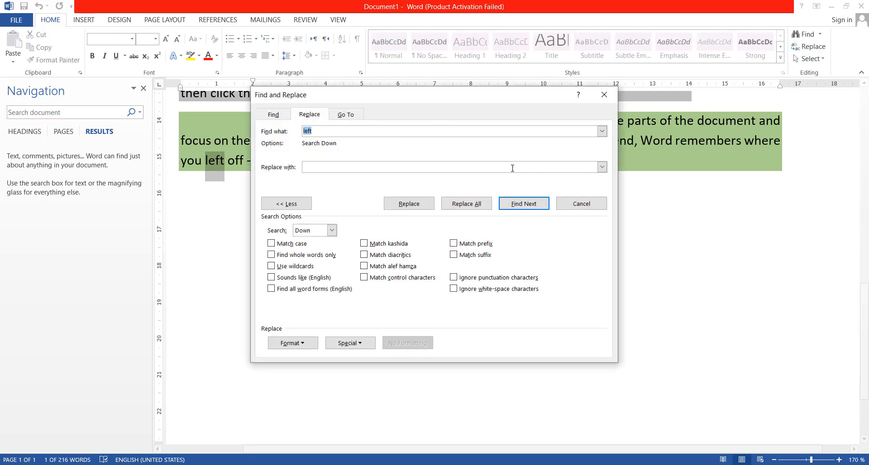
click(318, 167)
text(right)
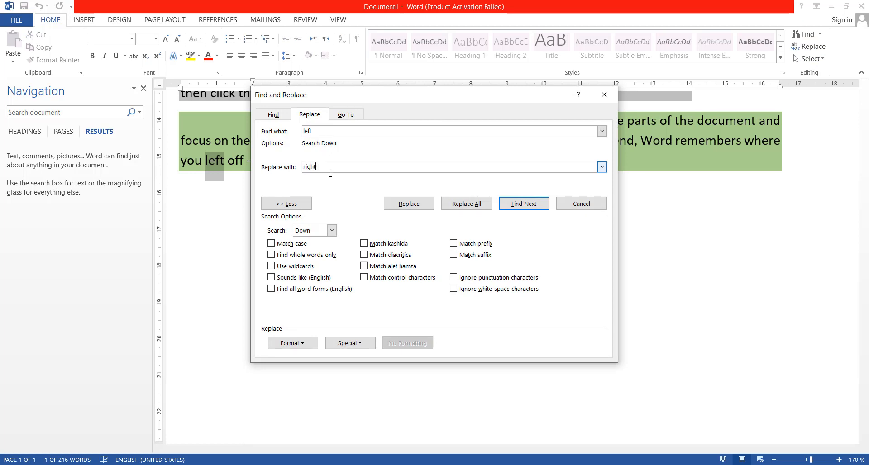
click(302, 204)
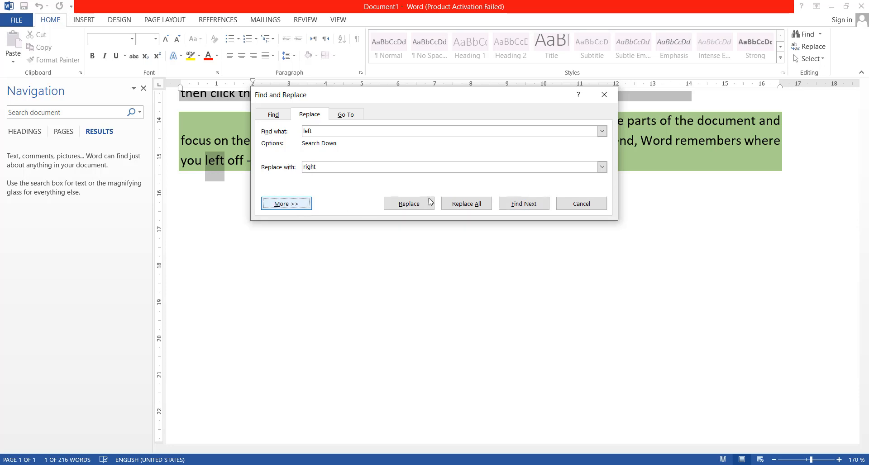
click(516, 208)
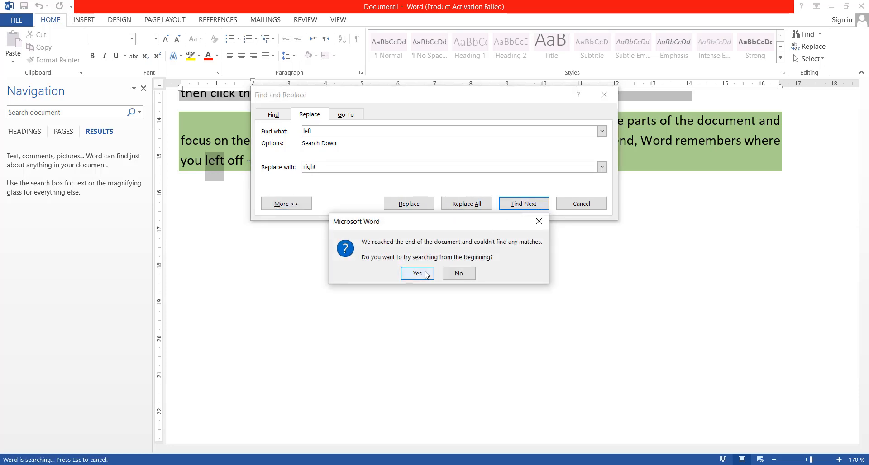
click(417, 273)
drag(386, 118, 553, 123)
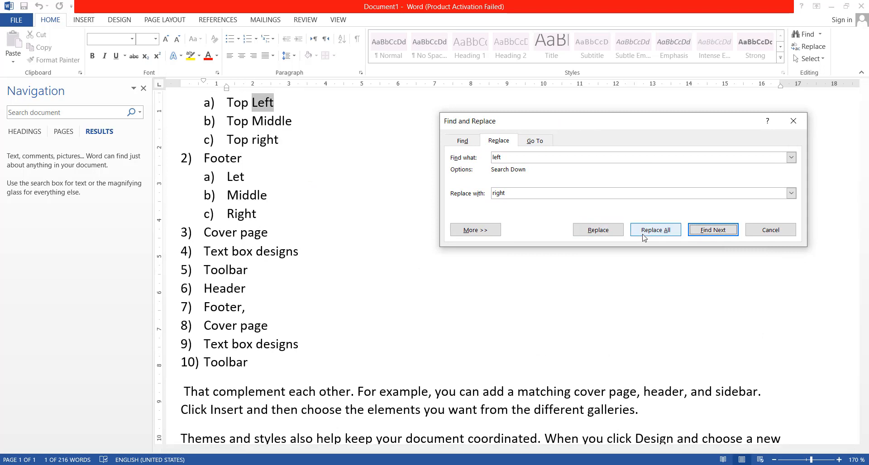
click(607, 234)
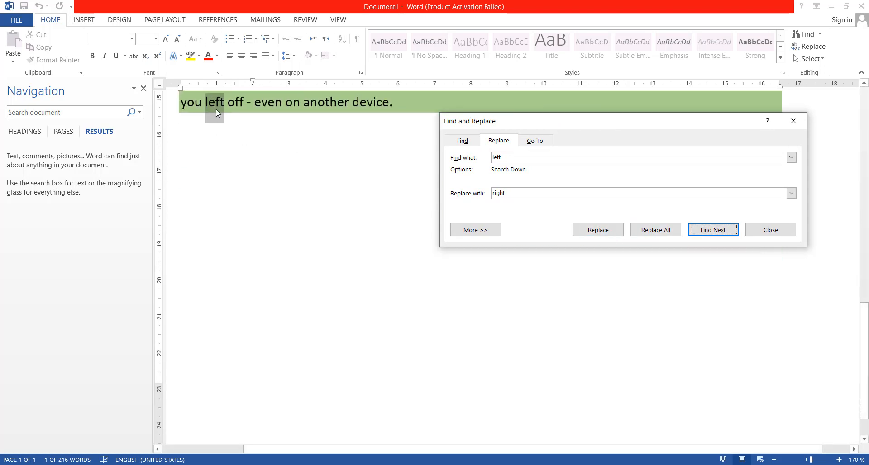